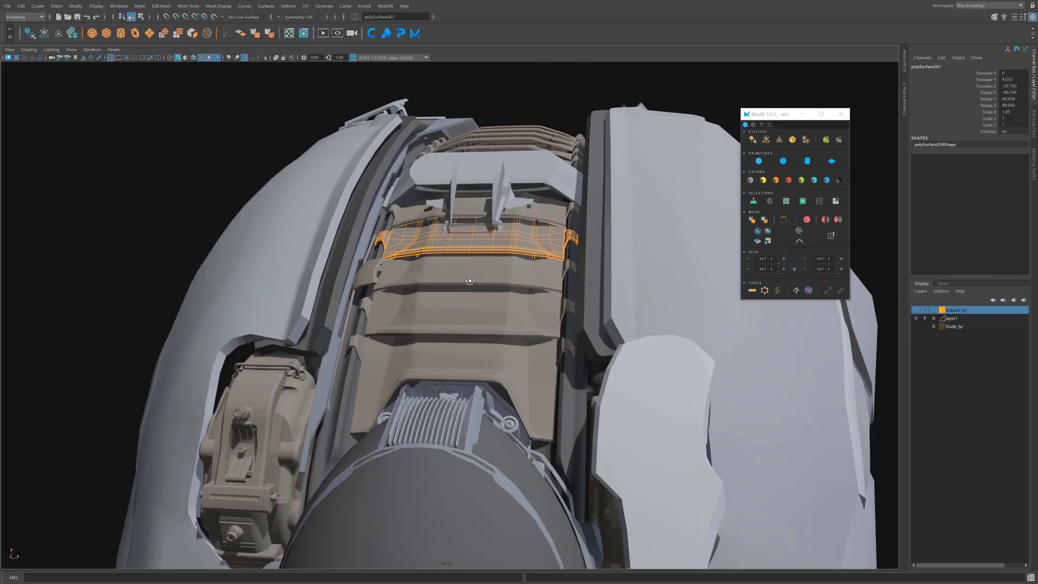
- Create a cable from the curve behind the helmet with the cable tool and adjust one of its edit parameters
alt+drag(470, 281, 399, 419)
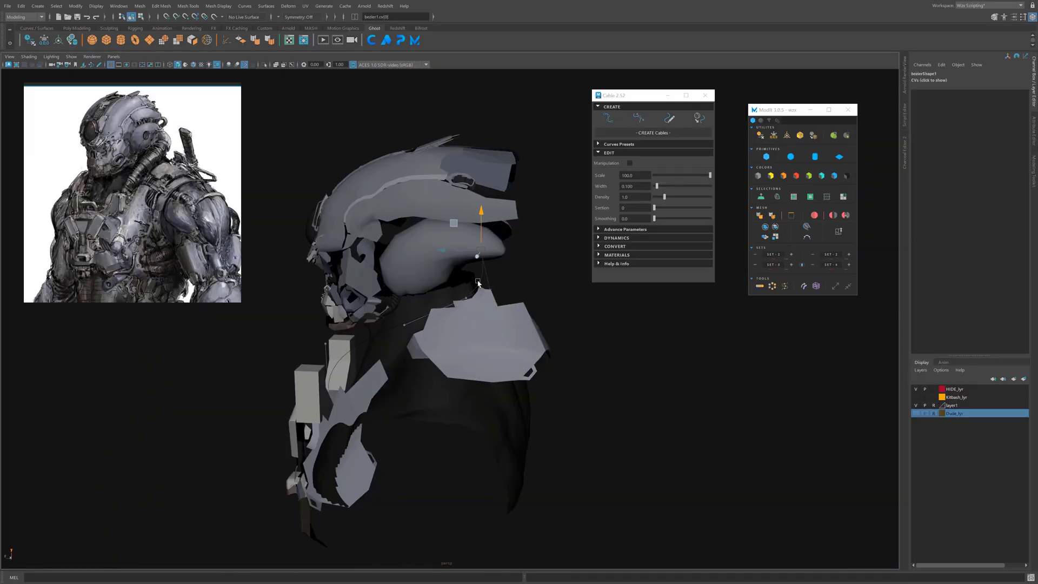
alt+drag(535, 260, 466, 349)
alt+middle_drag(465, 349, 493, 323)
click(352, 310)
click(294, 310)
mouse_move(294, 311)
alt+mouse_down()
mouse_move(496, 323)
mouse_move(489, 292)
alt+mouse_up()
click(489, 274)
click(653, 132)
drag(686, 208, 711, 208)
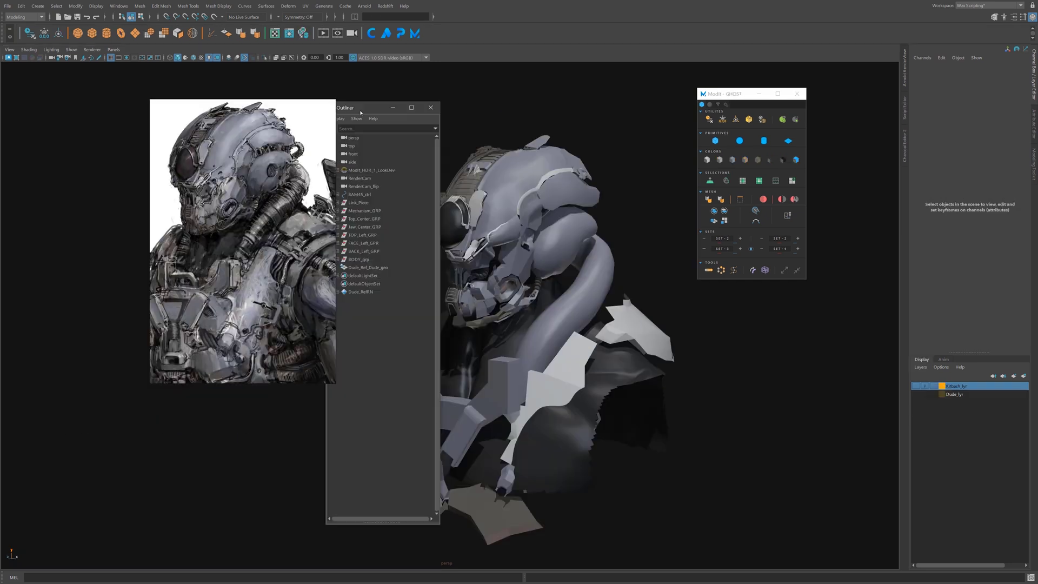
- Select the Top_Center_GRP and Mechanism_GRP groups in the Outliner and examine the corresponding helmet parts from several angles
drag(360, 112, 653, 125)
click(656, 231)
alt+drag(605, 247, 582, 250)
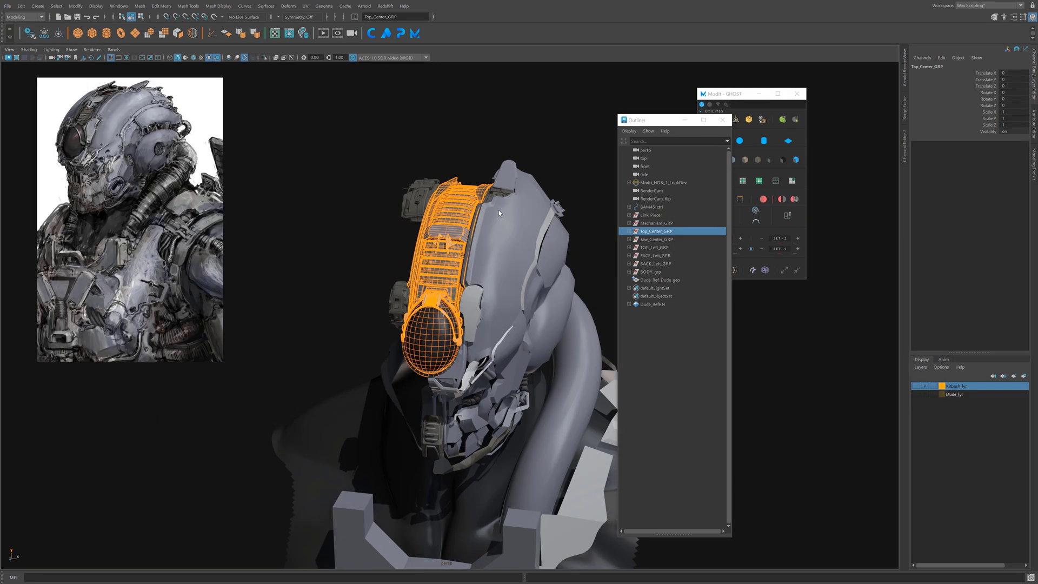
click(582, 250)
alt+right_drag(582, 250, 611, 244)
click(656, 222)
alt+drag(573, 232, 501, 291)
click(656, 231)
key(f)
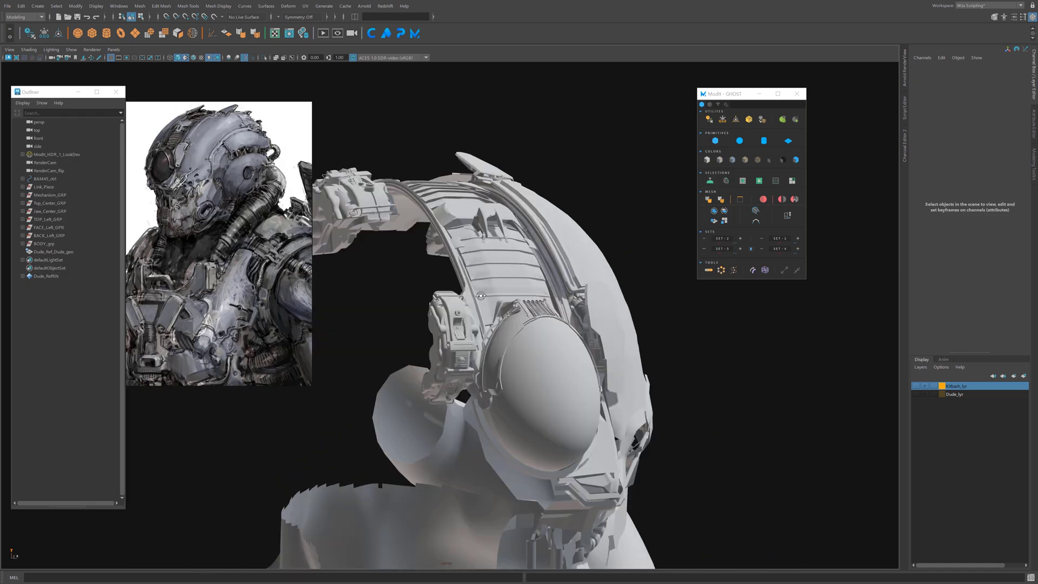
alt+drag(541, 282, 528, 295)
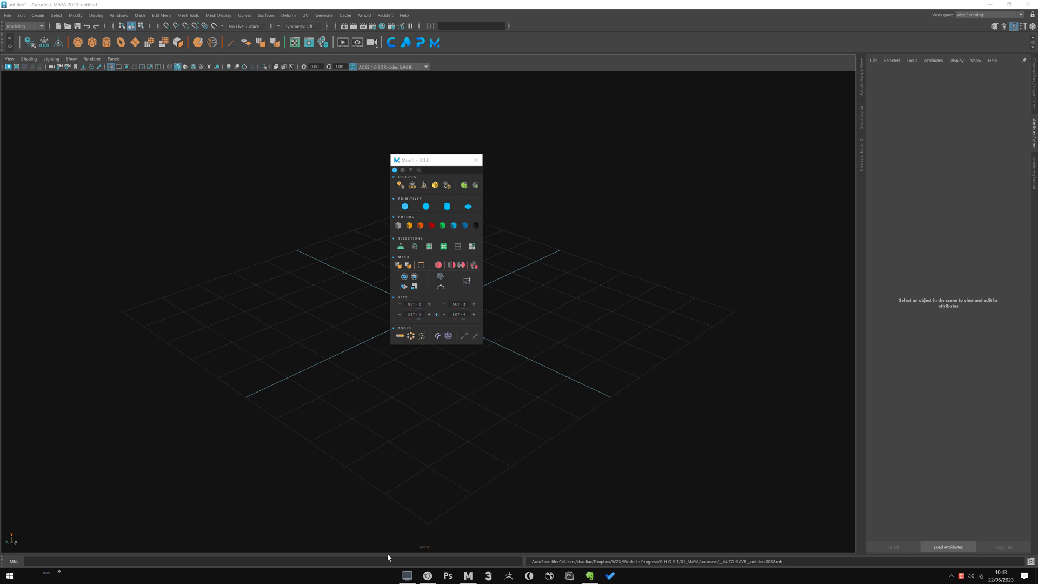
- Switch to File Explorer, check the ModIt folder inside the maya 2023 scripts folder, and close the window
click(408, 576)
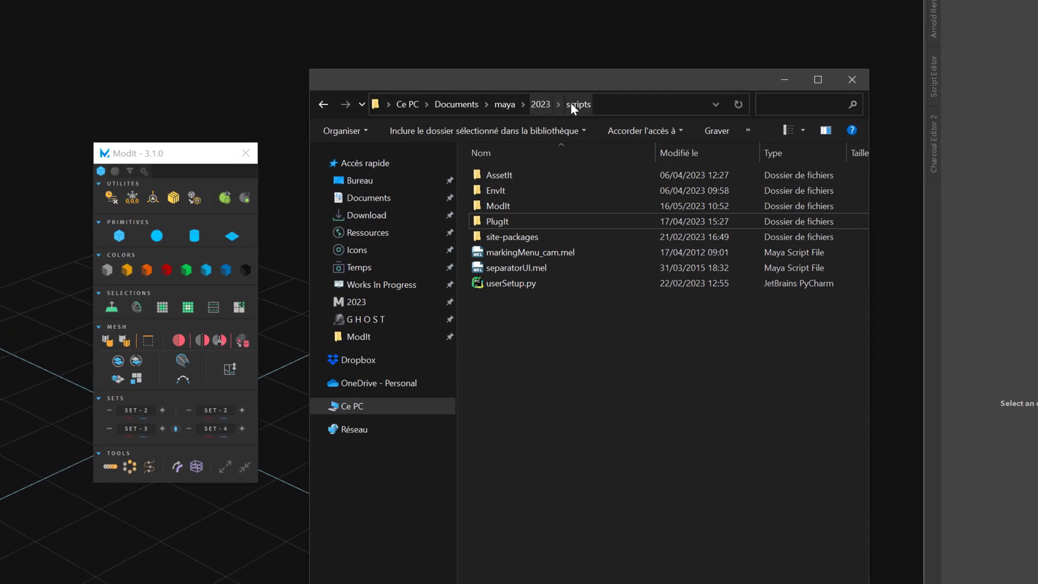
click(516, 205)
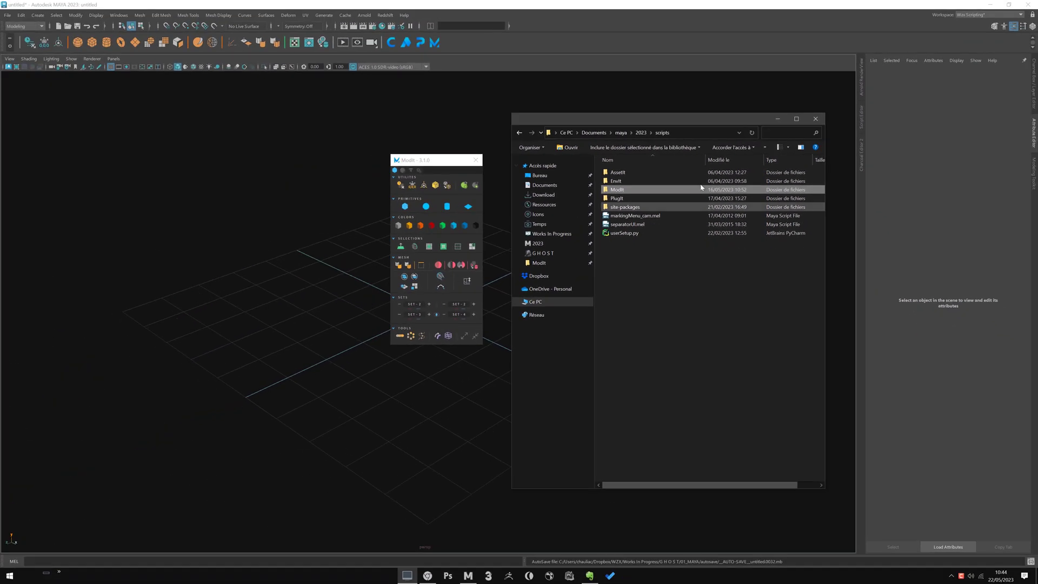
click(815, 119)
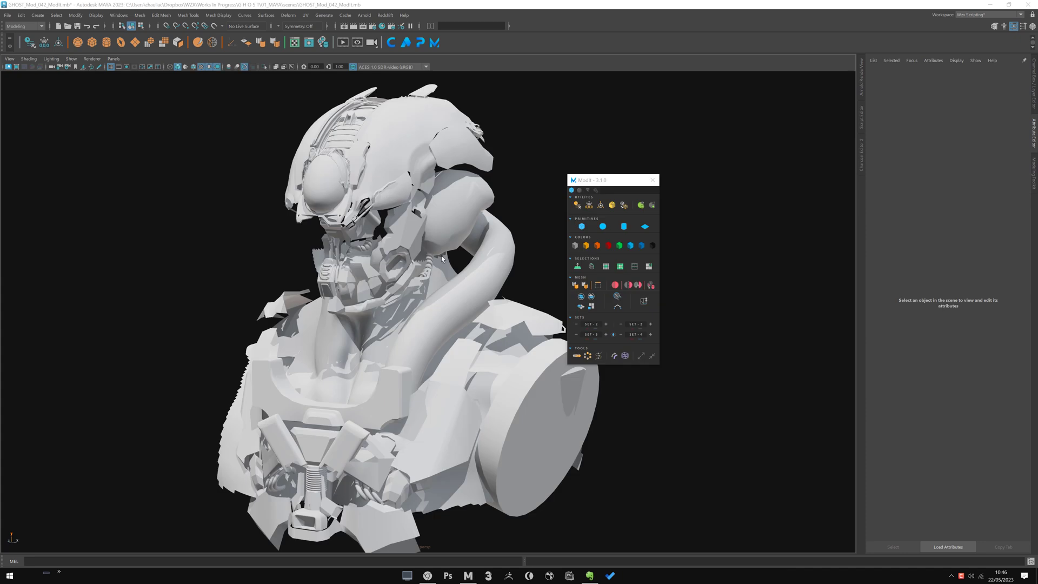
mouse_move(442, 259)
alt+mouse_down()
mouse_move(427, 269)
mouse_move(456, 271)
alt+mouse_up()
alt+middle_drag(455, 271, 434, 274)
scroll(434, 274, up, 2)
drag(605, 180, 601, 168)
scroll(434, 405, up, 2)
alt+middle_drag(433, 355, 434, 380)
drag(590, 168, 557, 140)
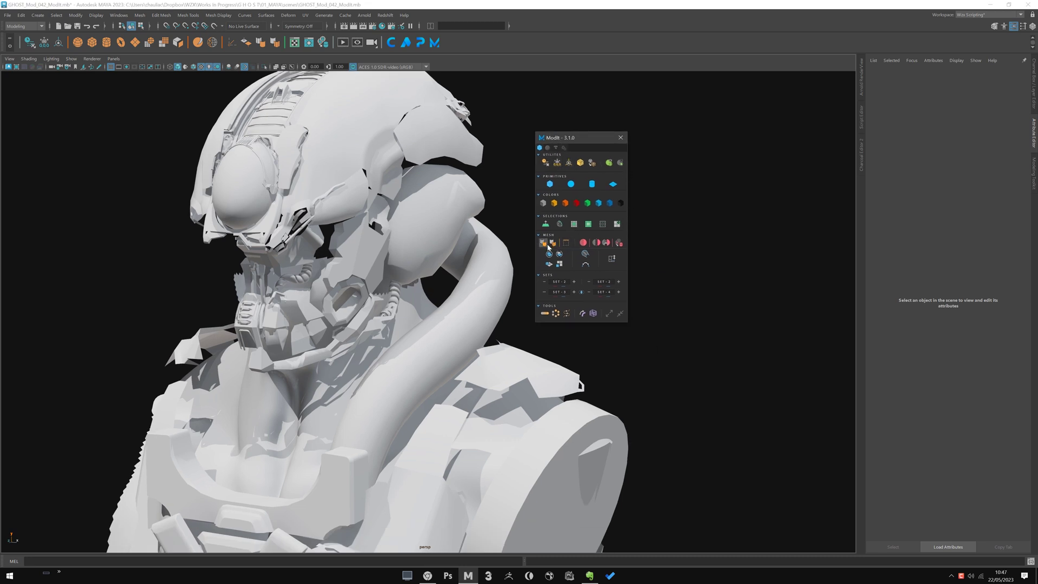
alt+drag(494, 241, 490, 269)
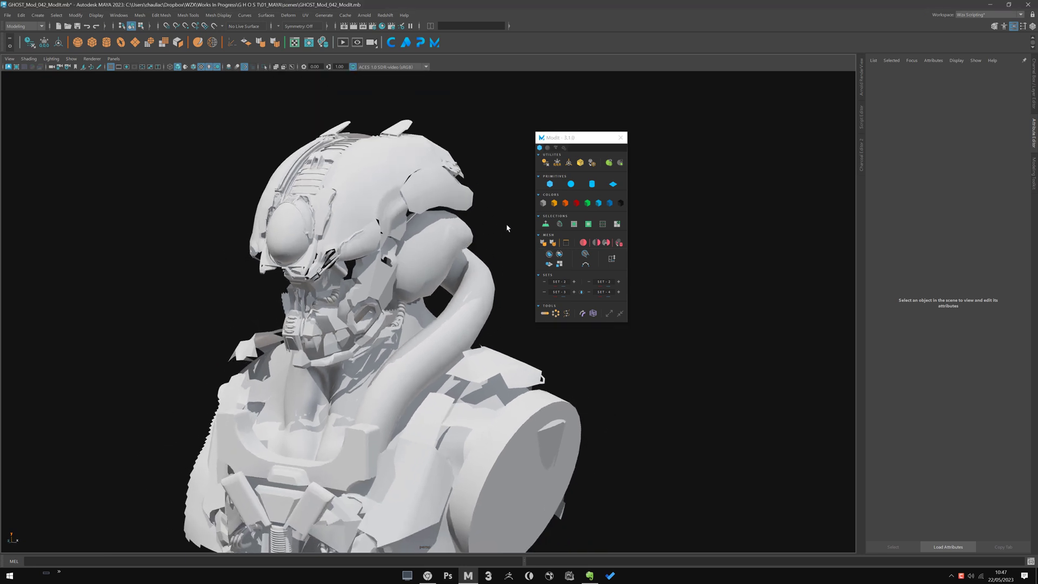
- Try the combine and separate mesh tools on the rounded pod behind the head and the thick neck cable
click(453, 253)
alt+middle_drag(471, 267, 425, 266)
alt+right_drag(424, 267, 446, 266)
click(453, 233)
click(422, 271)
click(553, 242)
click(468, 228)
alt+drag(439, 249, 470, 266)
key(ctrl+z)
click(543, 243)
key(3)
click(468, 256)
click(425, 276)
alt+middle_drag(416, 274, 400, 294)
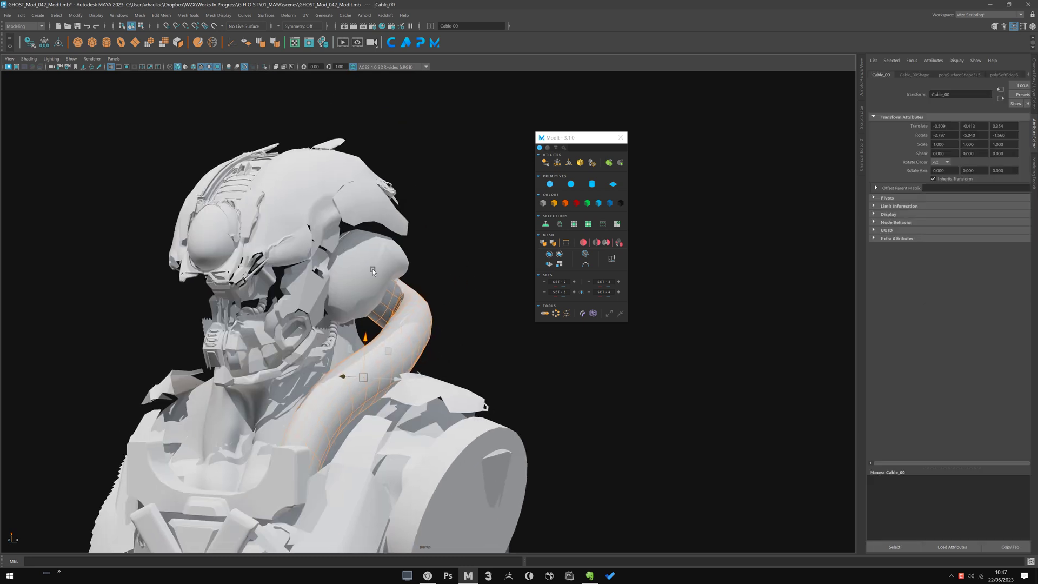
- Create a cylinder primitive aligned to a selected face on the upper shell of the helmet
scroll(411, 178, up, 3)
alt+middle_drag(411, 178, 470, 238)
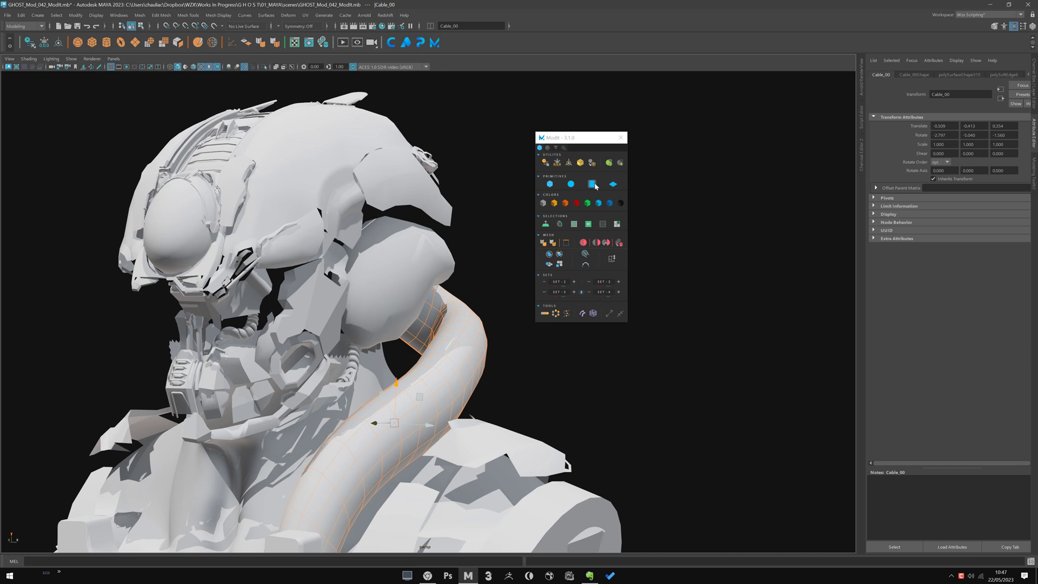
alt+drag(485, 259, 451, 331)
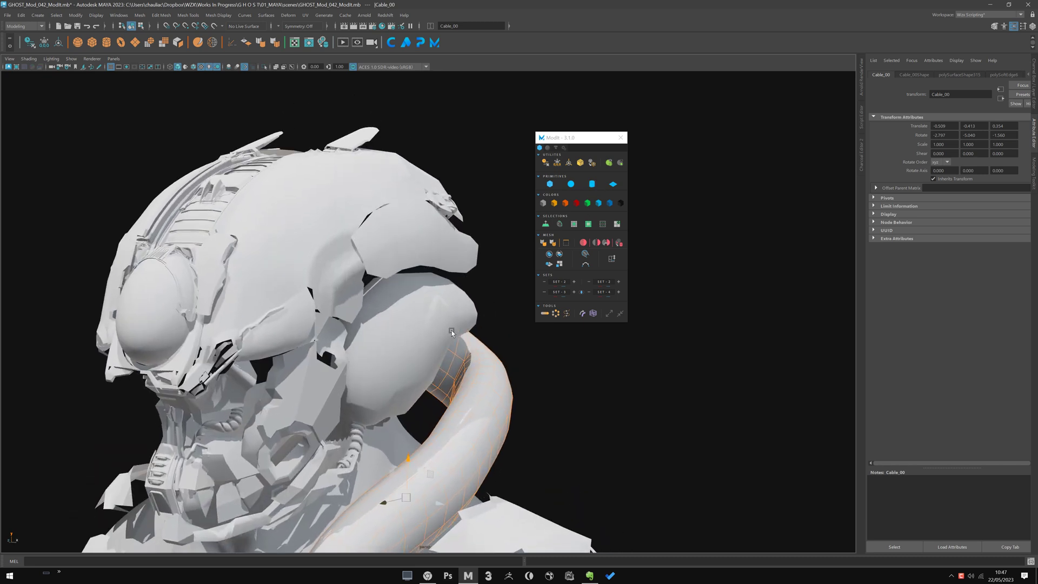
click(494, 294)
alt+drag(389, 257, 411, 268)
scroll(385, 242, up, 3)
alt+middle_drag(363, 227, 386, 265)
click(428, 162)
alt+middle_drag(427, 162, 412, 248)
alt+drag(413, 249, 424, 229)
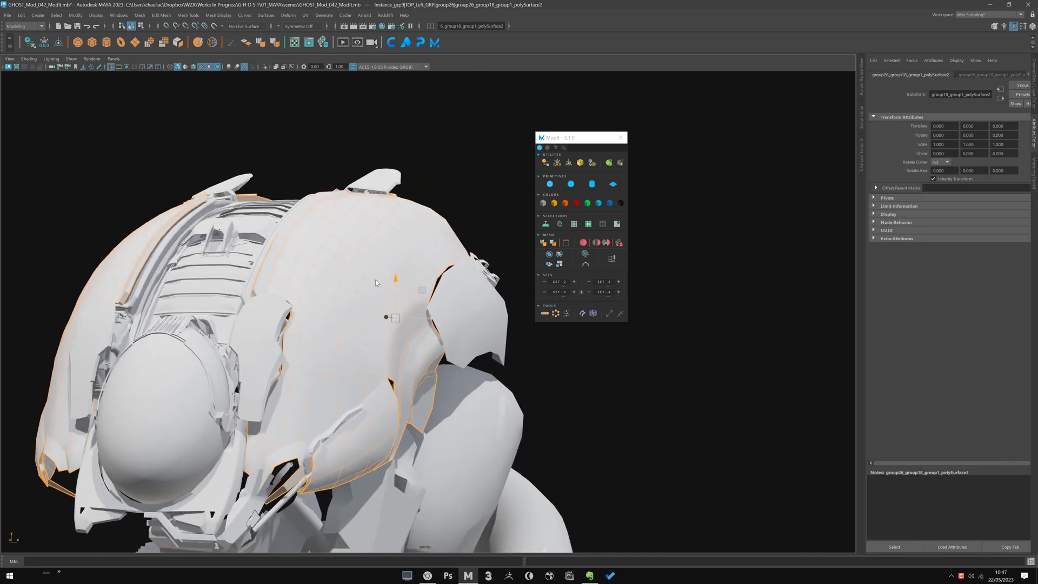
key(F11)
click(385, 270)
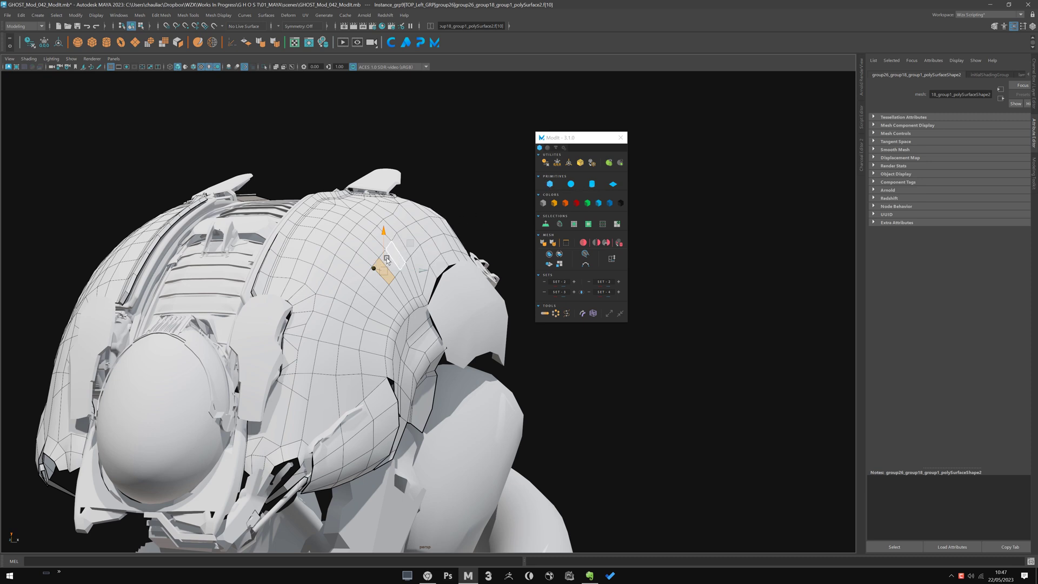
alt+drag(464, 255, 344, 273)
alt+middle_drag(346, 273, 374, 248)
click(589, 187)
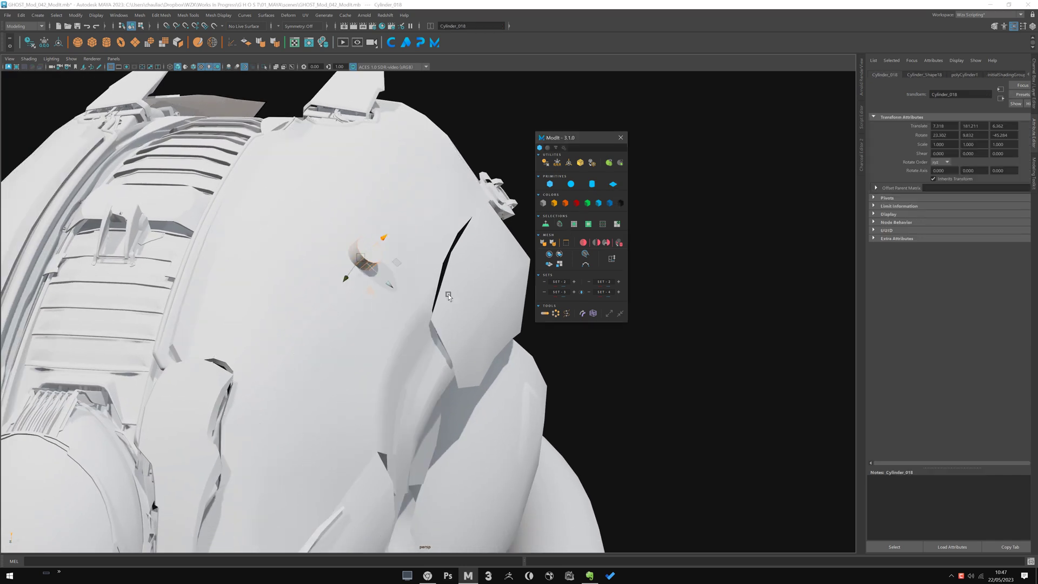
- Move the cylinder off the helmet shell, try the 0,0,0 transform utility on it, and undo the last changes
alt+drag(393, 288, 442, 232)
mouse_move(455, 273)
alt+mouse_down()
mouse_move(444, 314)
mouse_move(459, 281)
alt+mouse_up()
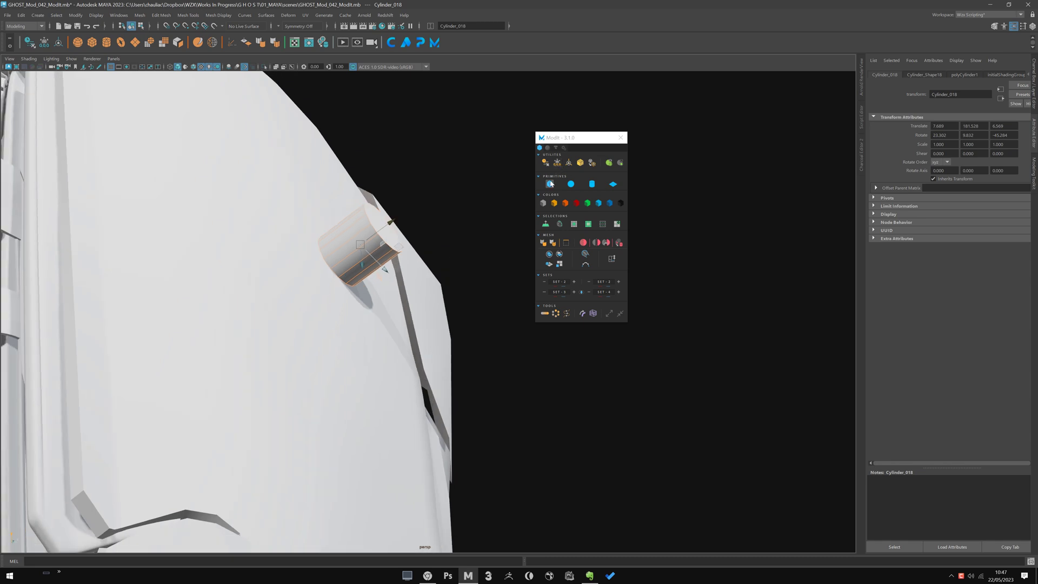
click(557, 163)
alt+drag(476, 233, 437, 236)
alt+drag(422, 283, 411, 319)
key(ctrl+z)
key(ctrl+z)
- Delete the test cylinder from the helmet shell
alt+drag(468, 356, 491, 216)
key(Delete)
alt+drag(365, 324, 442, 232)
alt+drag(448, 327, 490, 221)
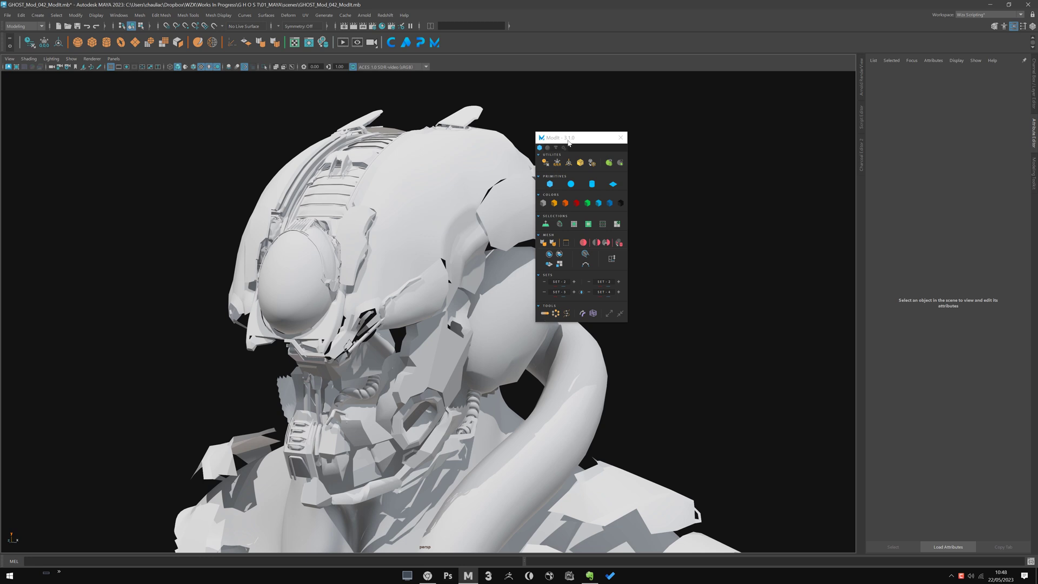
drag(568, 139, 588, 125)
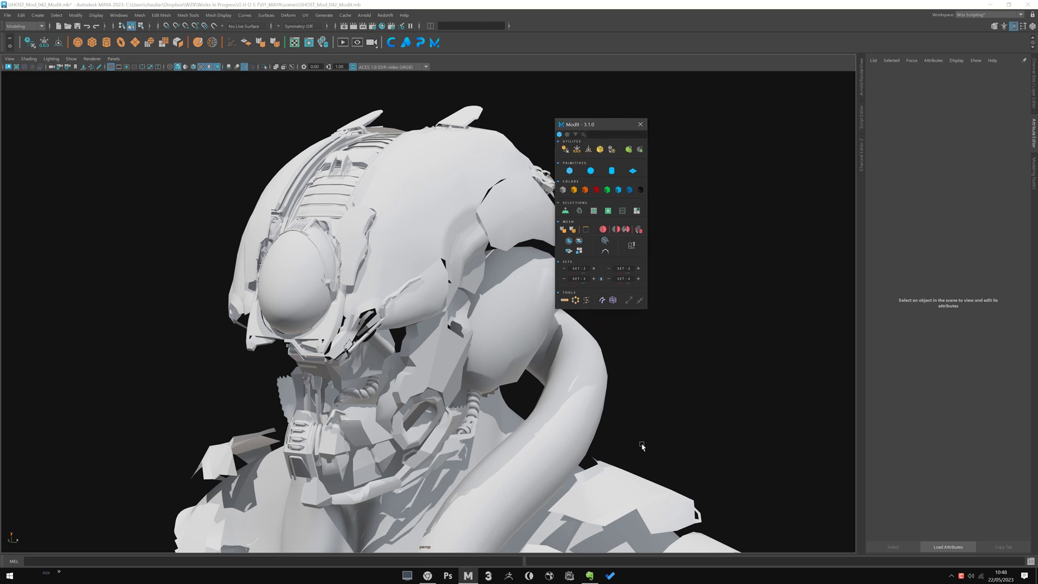
click(615, 419)
mouse_move(616, 419)
alt+mouse_down()
mouse_move(640, 420)
mouse_move(627, 411)
alt+mouse_up()
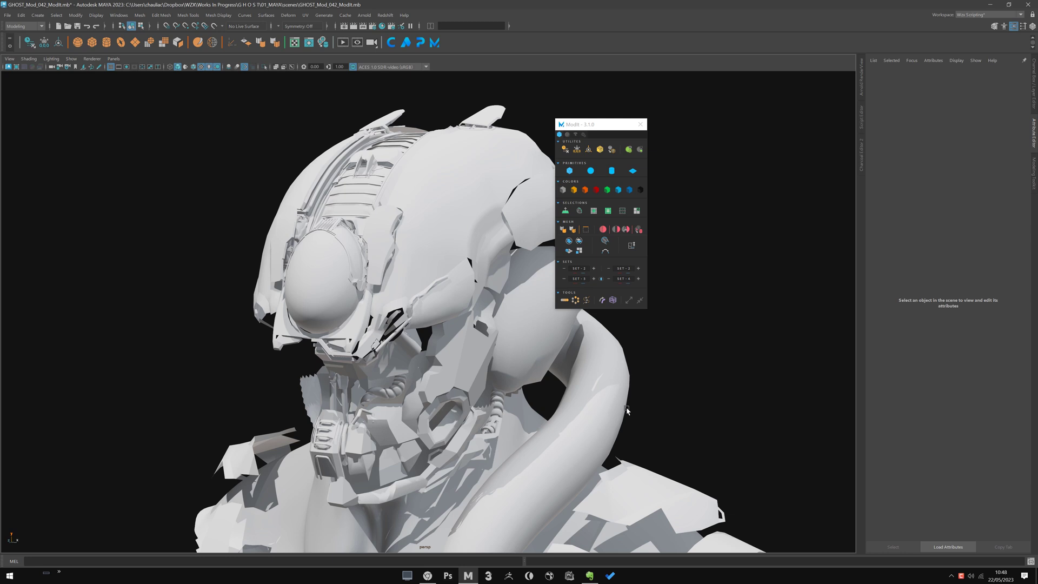
drag(591, 124, 591, 121)
click(630, 298)
click(630, 299)
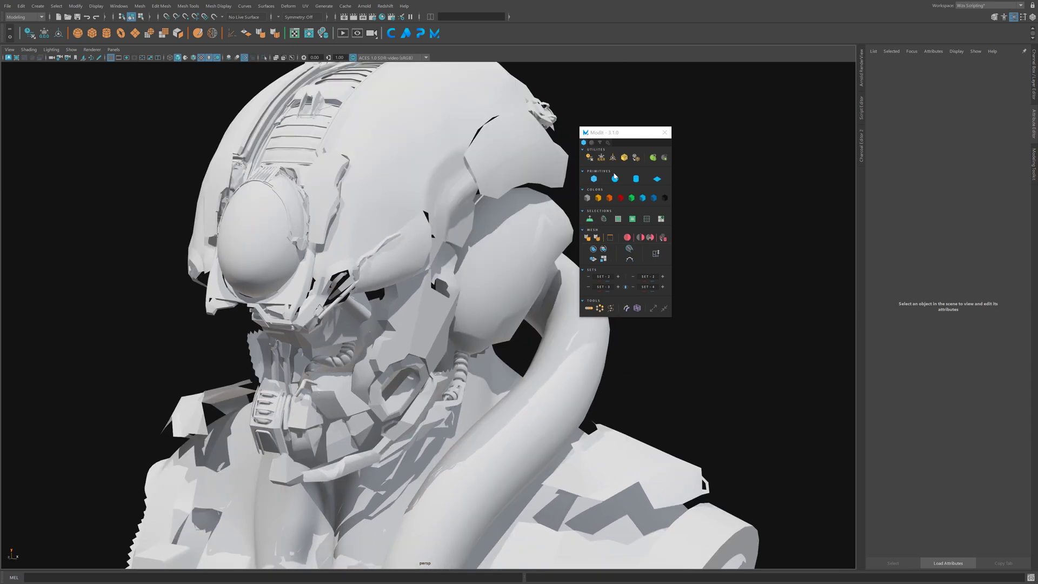
drag(605, 133, 641, 128)
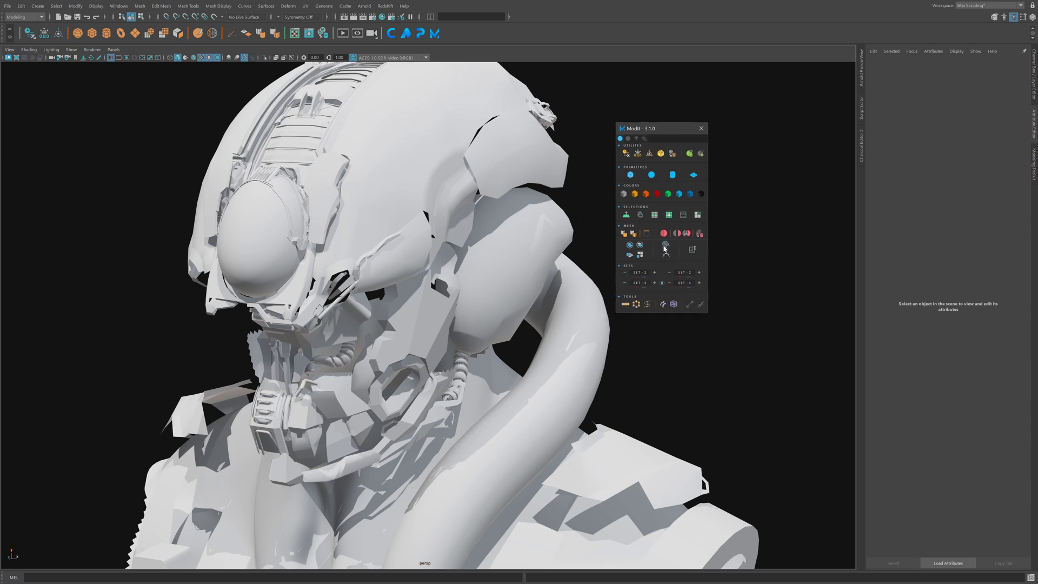
- Create a plane primitive beside the shoulder and bevel one of its outer corner vertices into a rounded corner
alt+right_drag(557, 376, 683, 162)
click(693, 175)
alt+drag(528, 271, 528, 352)
alt+middle_drag(528, 352, 425, 354)
alt+right_drag(426, 354, 488, 325)
shift+middle_drag(502, 326, 473, 363)
alt+right_drag(546, 336, 593, 319)
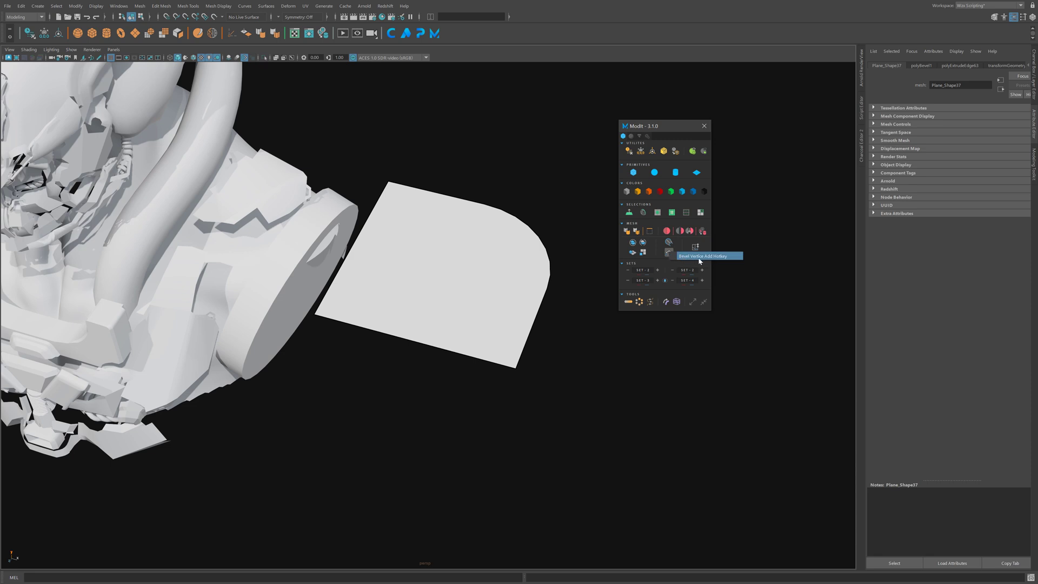
- Open the BevelVertice_Hotkey.txt script for the smart vertex bevel and select all of its code
click(723, 260)
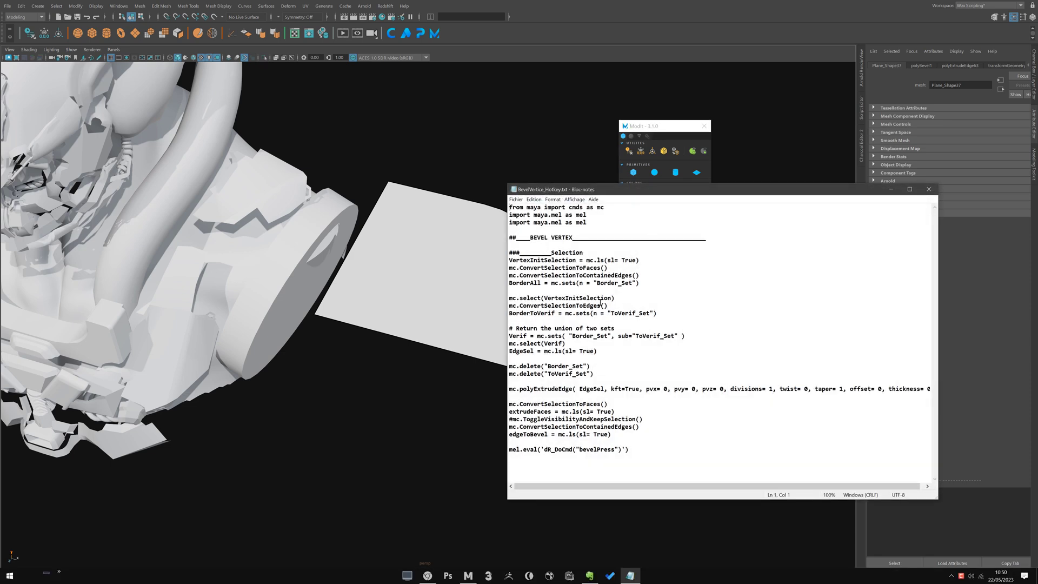
drag(649, 453, 476, 197)
drag(641, 452, 461, 190)
click(461, 190)
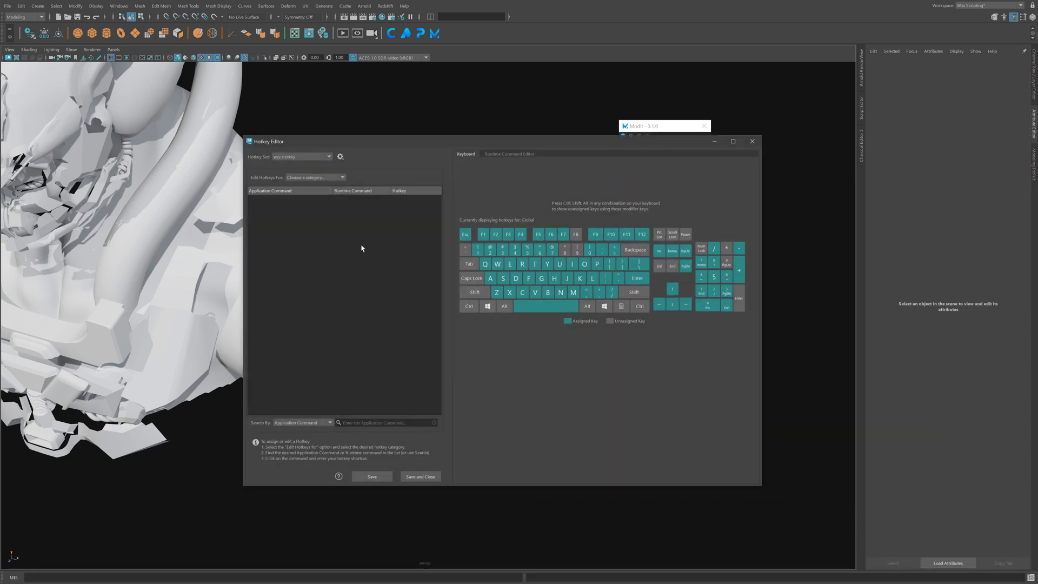
- Start a new Python runtime command in the Hotkey Editor, paste the copied bevel vertex script into it, and close the editor
click(512, 154)
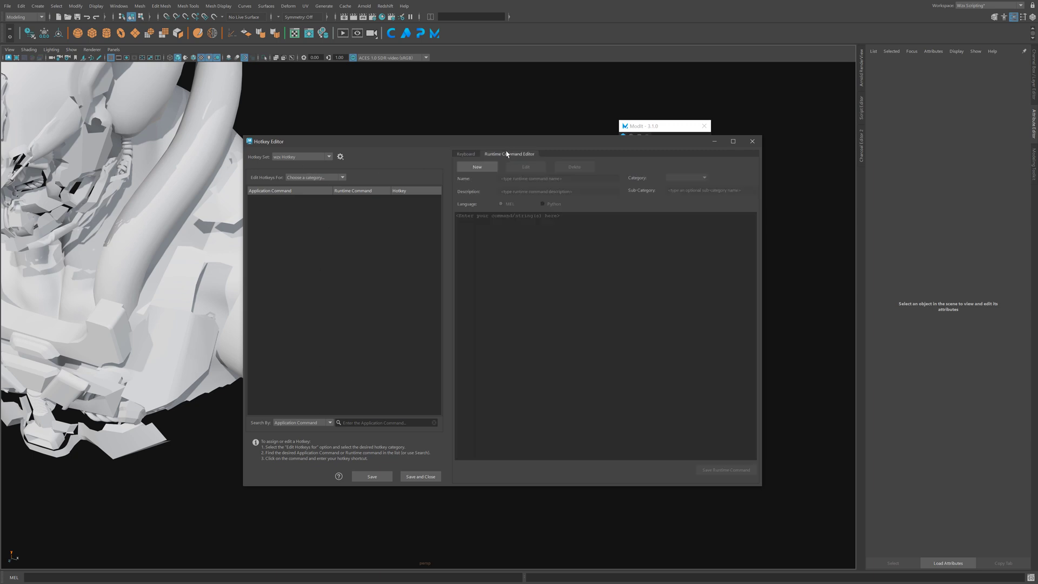
click(485, 166)
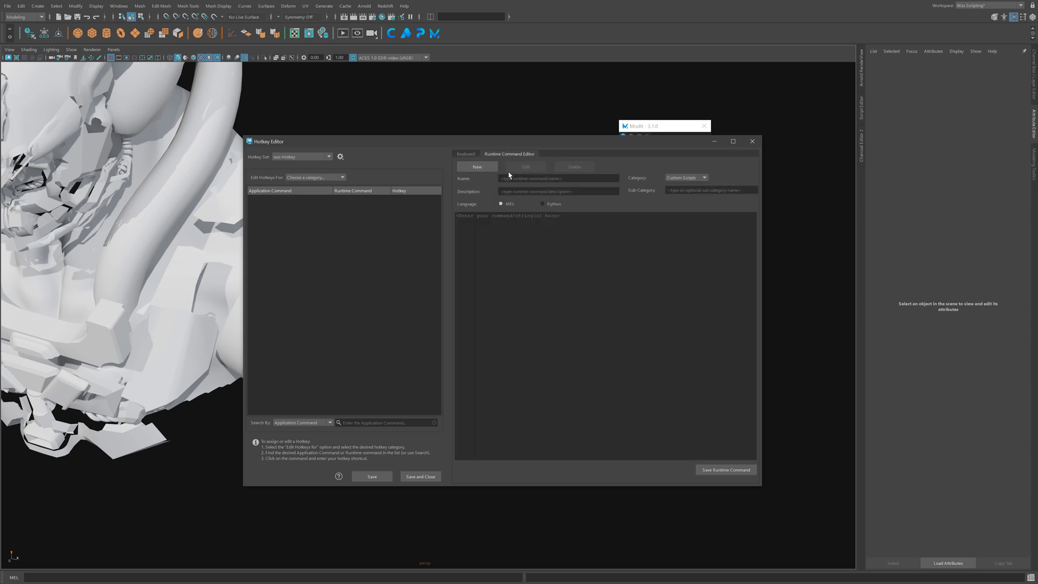
drag(592, 142, 540, 194)
click(630, 576)
key(ctrl+c)
click(452, 325)
key(ctrl+v)
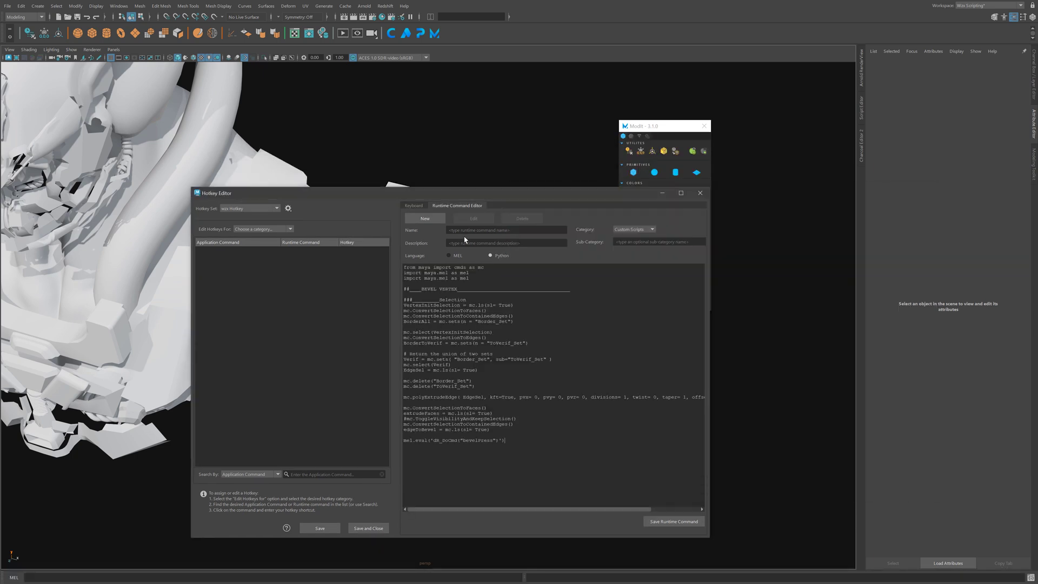
click(464, 241)
click(701, 193)
- Bevel the plane's remaining outer corner vertex by about 0.88 and the inner corner vertex nearest the shoulder's top by about 0.484
click(477, 294)
click(516, 368)
key(ctrl+b)
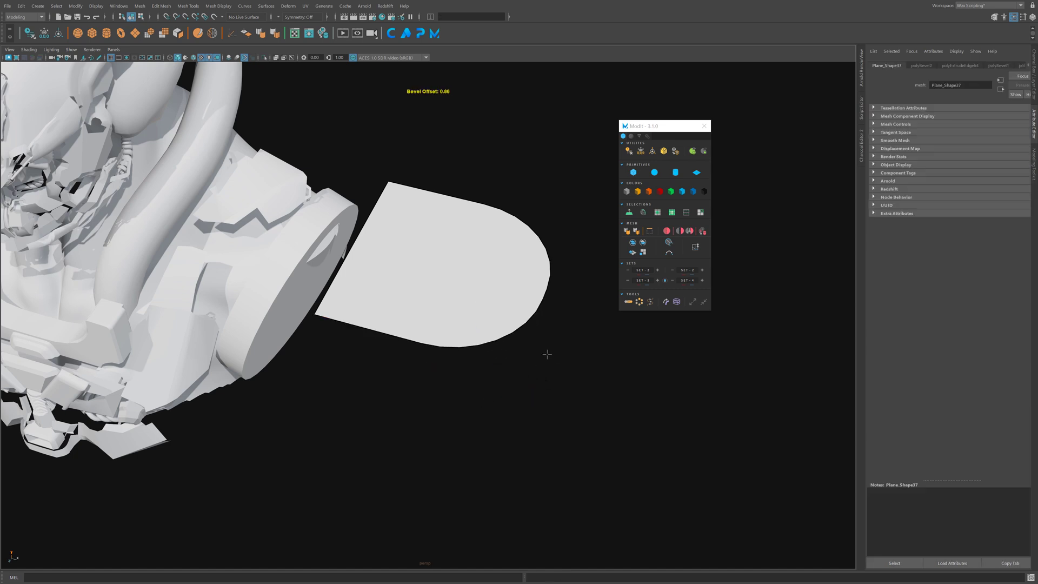
middle_drag(537, 282, 514, 288)
click(388, 181)
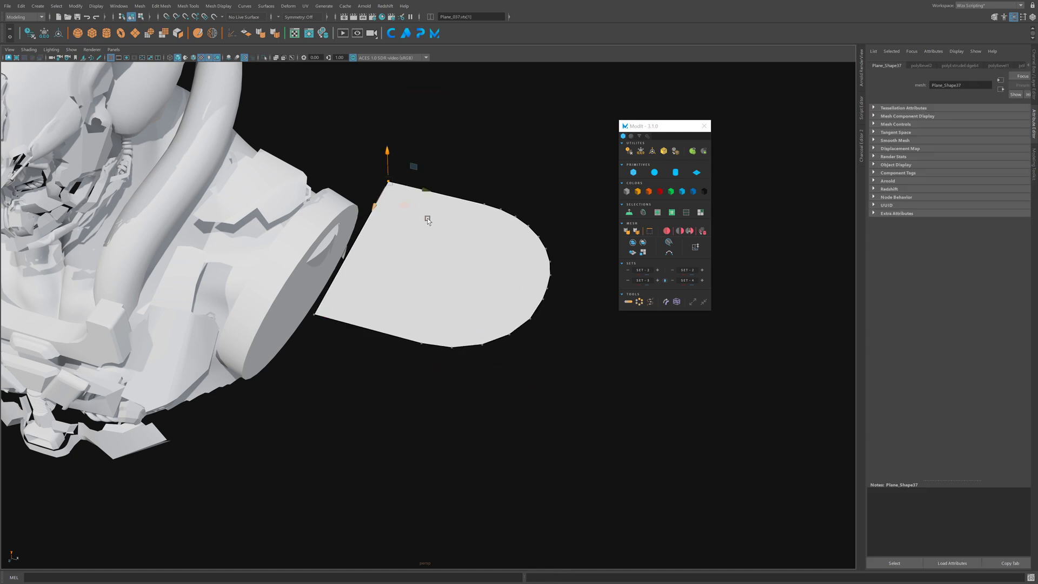
key(ctrl+b)
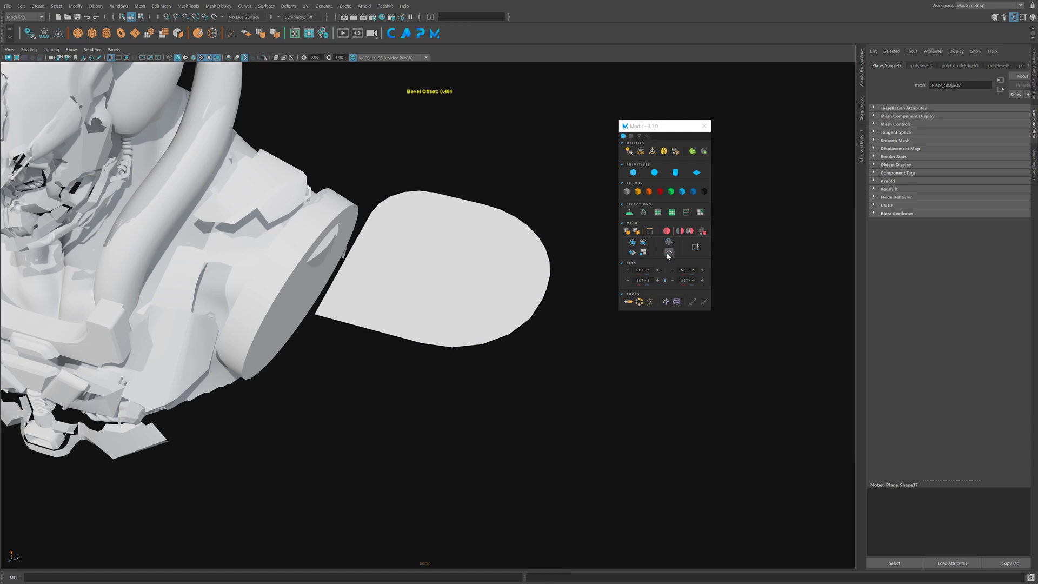
- Delete the beveled test plane beside the shoulder
click(481, 191)
click(489, 216)
alt+middle_drag(492, 225, 512, 227)
key(Delete)
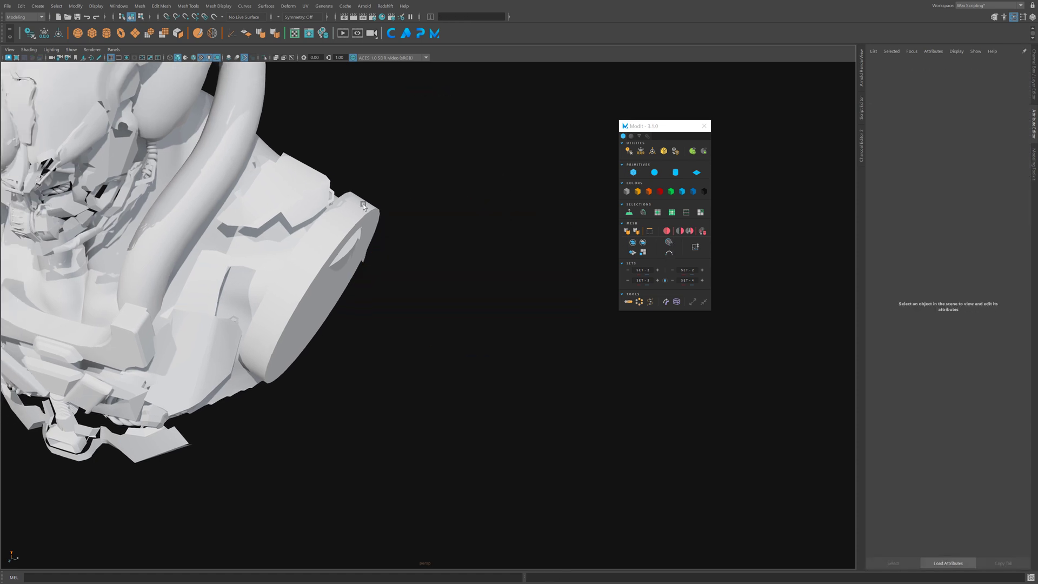
alt+drag(362, 204, 470, 246)
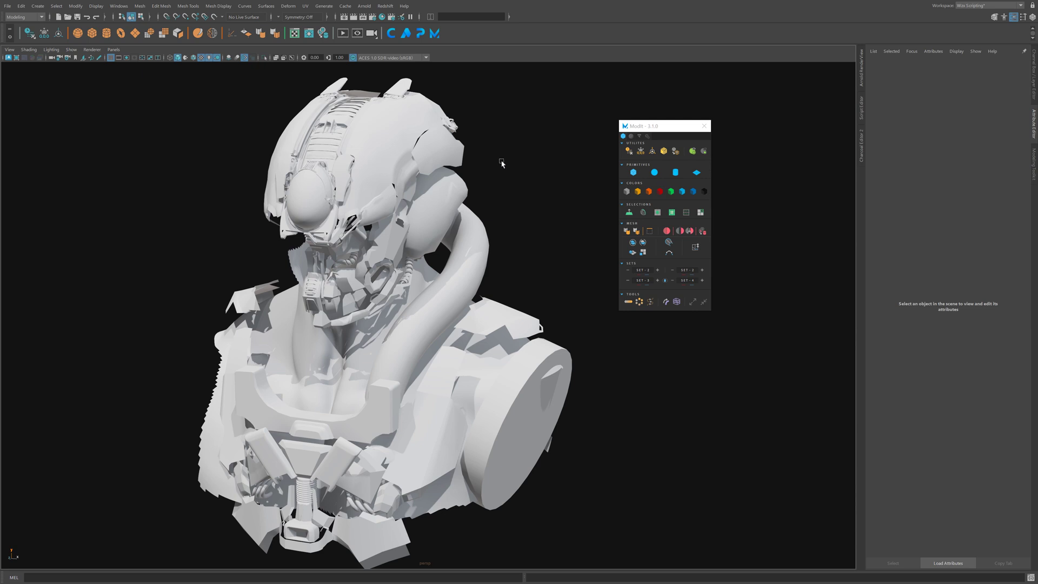
- Bring up the concept art reference image, enlarge it, place it beside the model, and keep it on top
alt+drag(520, 261, 450, 219)
click(451, 209)
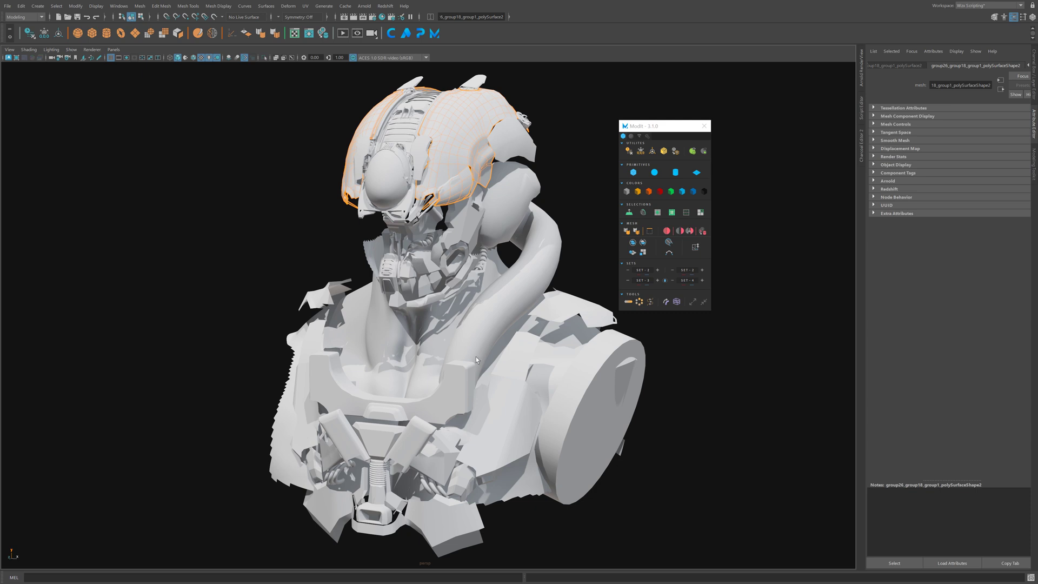
key(alt+Tab)
right_drag(169, 239, 159, 201)
drag(160, 201, 141, 270)
scroll(138, 226, up, 3)
key(ctrl+shift+a)
right_drag(120, 193, 139, 183)
- Examine the face plates against the reference and select the small cheek plate under the helmet's visor
alt+right_drag(479, 210, 450, 307)
alt+drag(450, 307, 456, 340)
alt+right_drag(419, 319, 449, 313)
alt+middle_drag(408, 246, 441, 304)
click(391, 337)
click(449, 290)
click(447, 228)
alt+drag(377, 274, 391, 259)
click(409, 280)
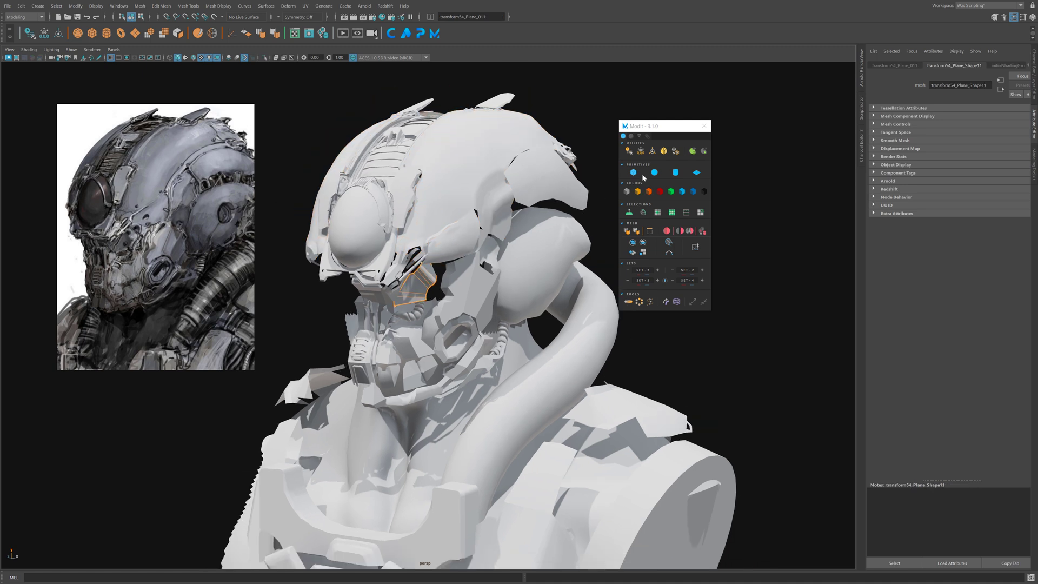
- Assign the orange ModIt color to the large outer helmet shell
drag(659, 125, 679, 118)
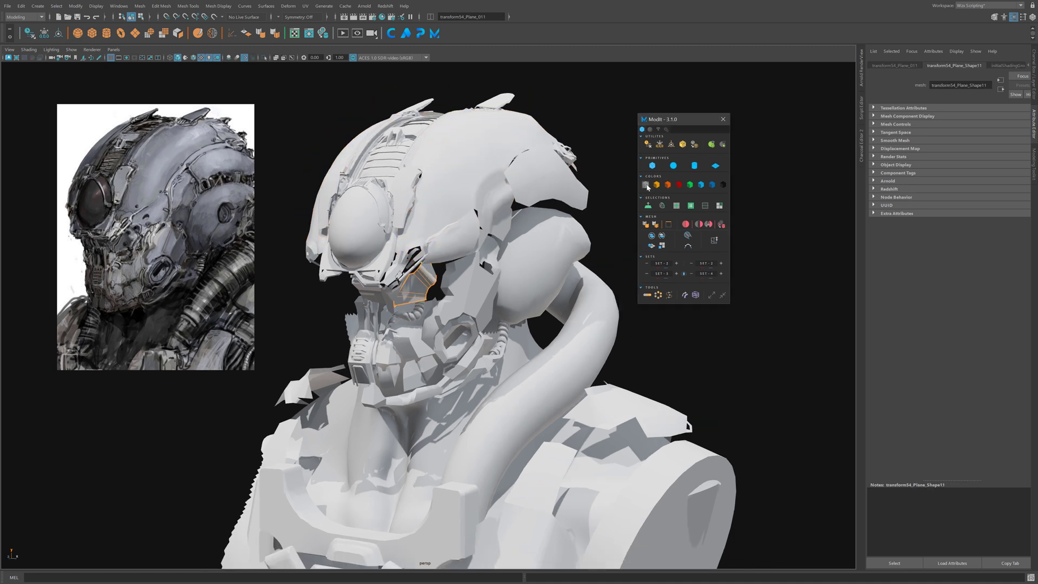
click(460, 252)
click(671, 185)
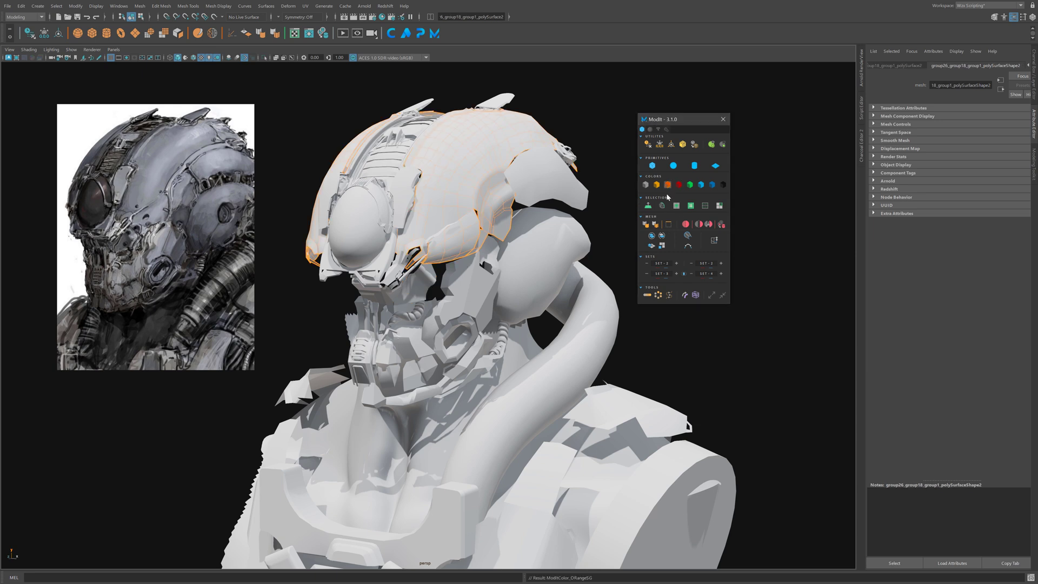
- Assign cyan to the side plate beneath the helmet shell and black to the large eye sphere
click(484, 292)
alt+drag(510, 273, 501, 274)
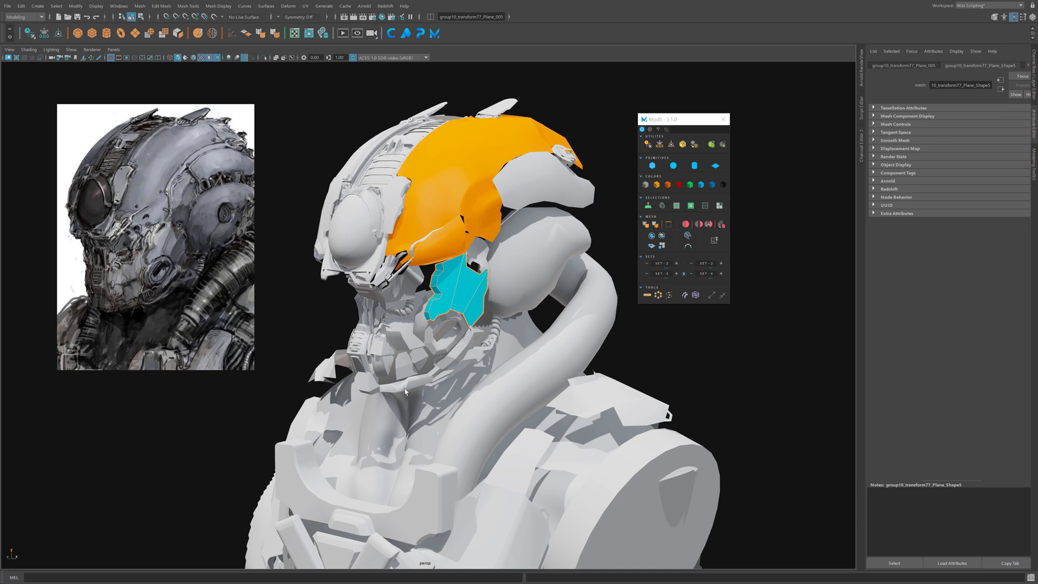
alt+middle_drag(462, 309, 460, 330)
alt+right_drag(460, 329, 430, 271)
alt+drag(430, 271, 463, 265)
click(728, 186)
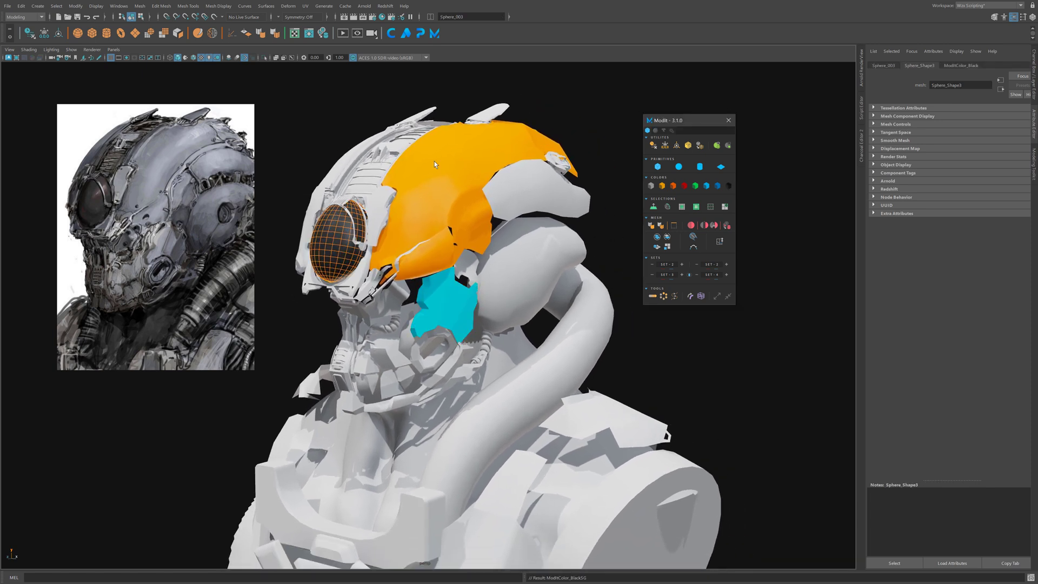
- Select the helmet shell and open the attributes of the orange ModIt material
click(434, 161)
alt+drag(578, 244, 563, 243)
alt+middle_drag(563, 243, 569, 244)
alt+drag(569, 245, 557, 243)
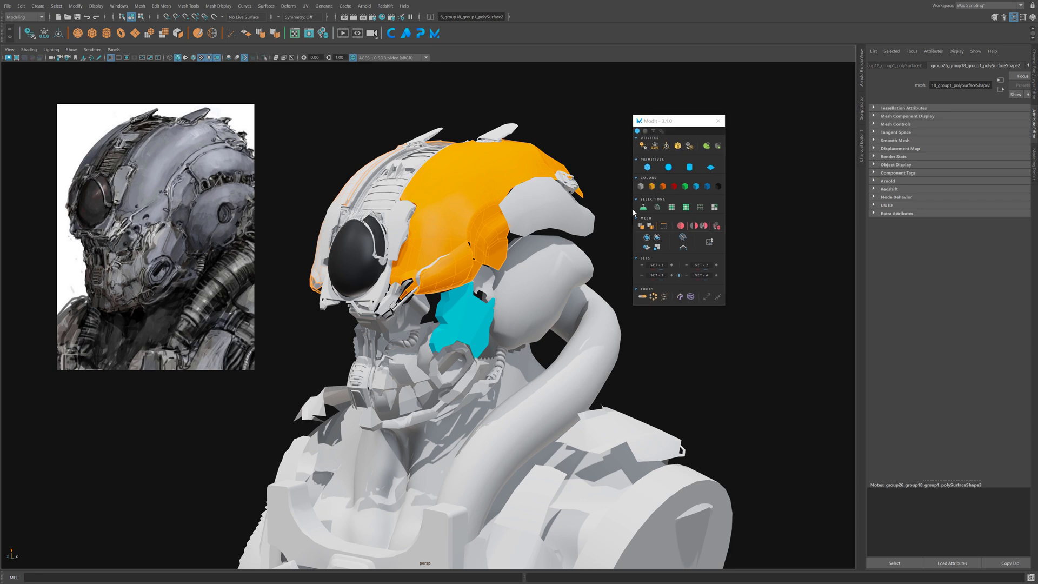
click(652, 187)
right_click(655, 186)
click(660, 197)
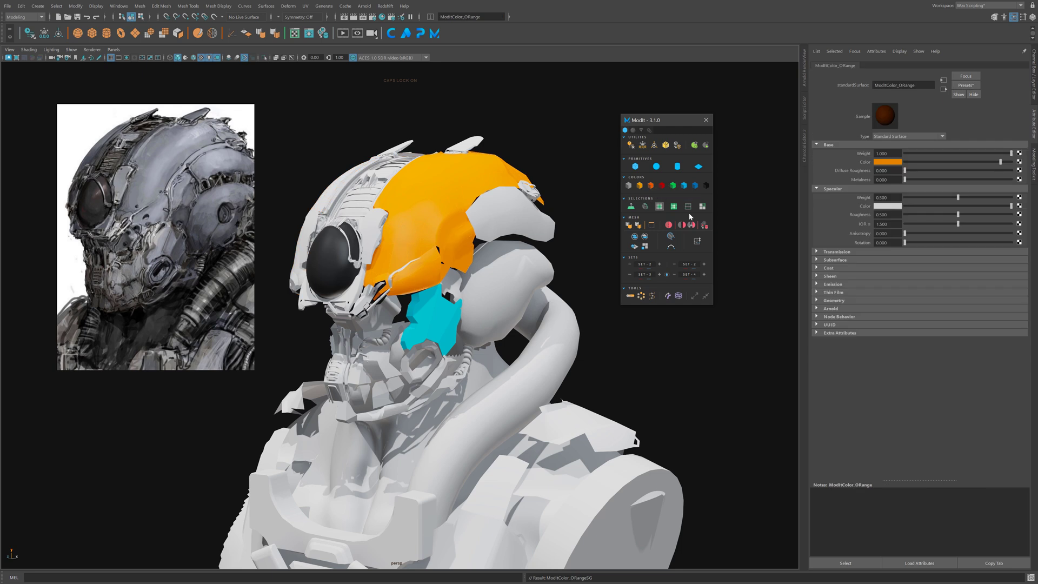
- Set the orange material's base color to the blue-grey sampled from the reference helmet, set base weight to 0.863, and reload ModIt
click(883, 163)
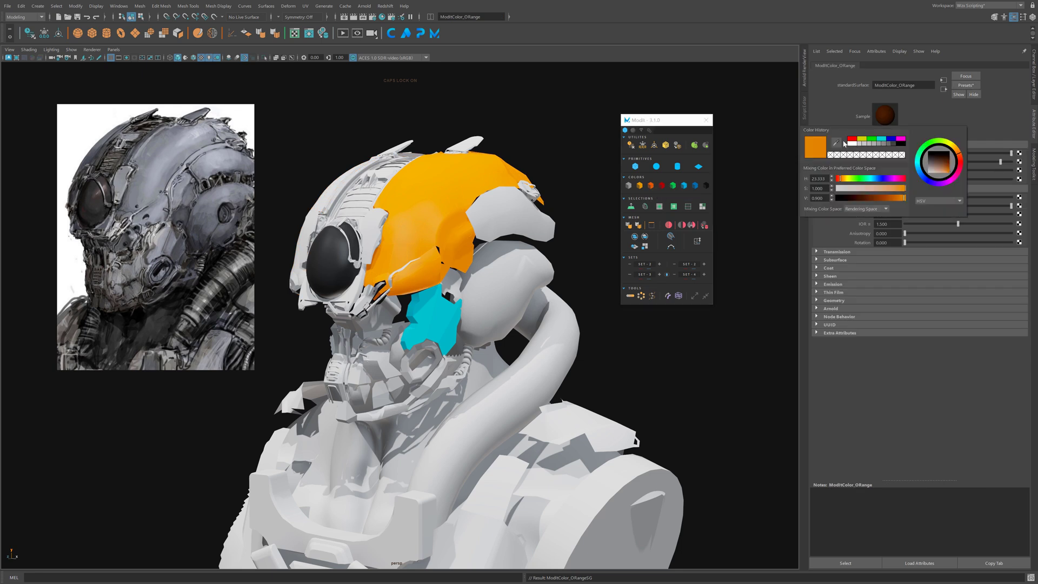
click(839, 144)
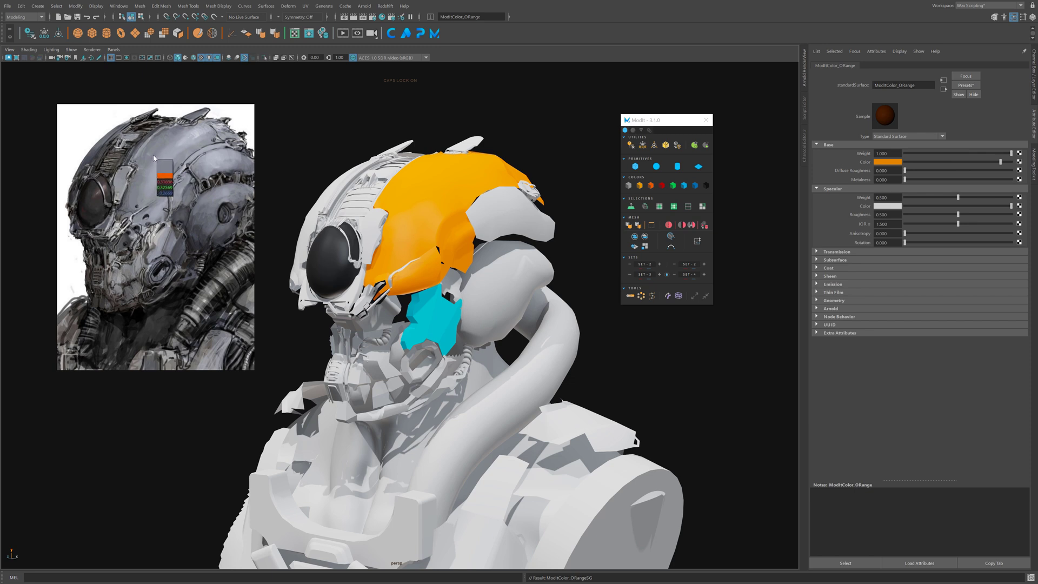
click(151, 192)
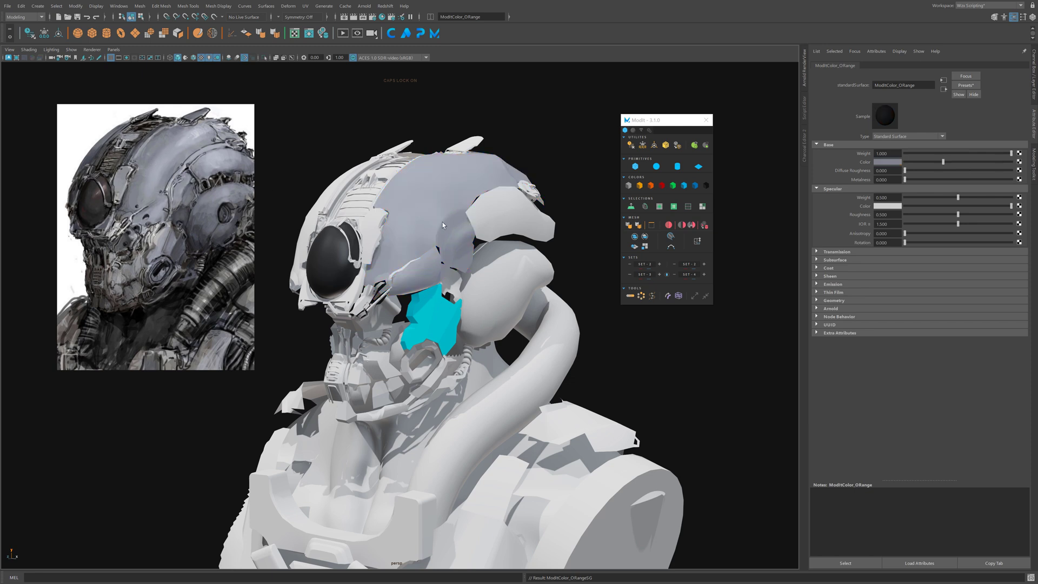
click(998, 154)
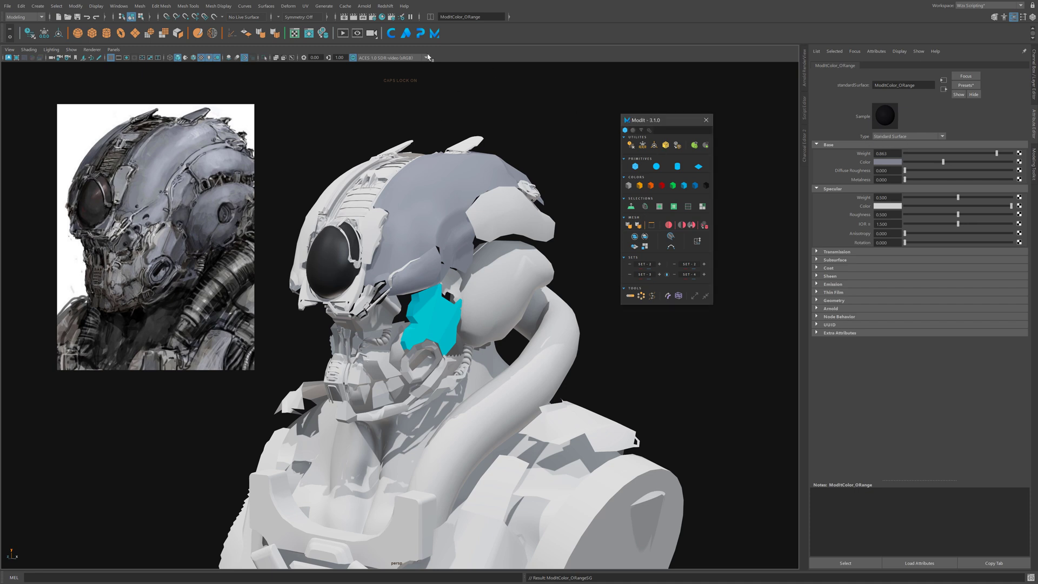
click(434, 34)
drag(647, 124, 637, 122)
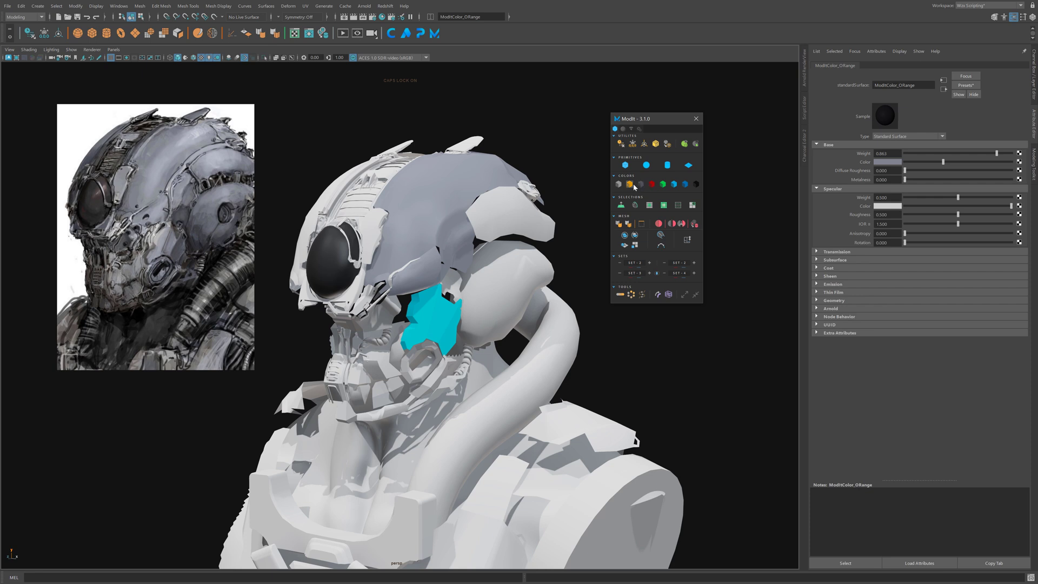
- Assign the yellow material to the side plate, replace its color with a lightened grey sampled from the reference, and reload ModIt
click(439, 322)
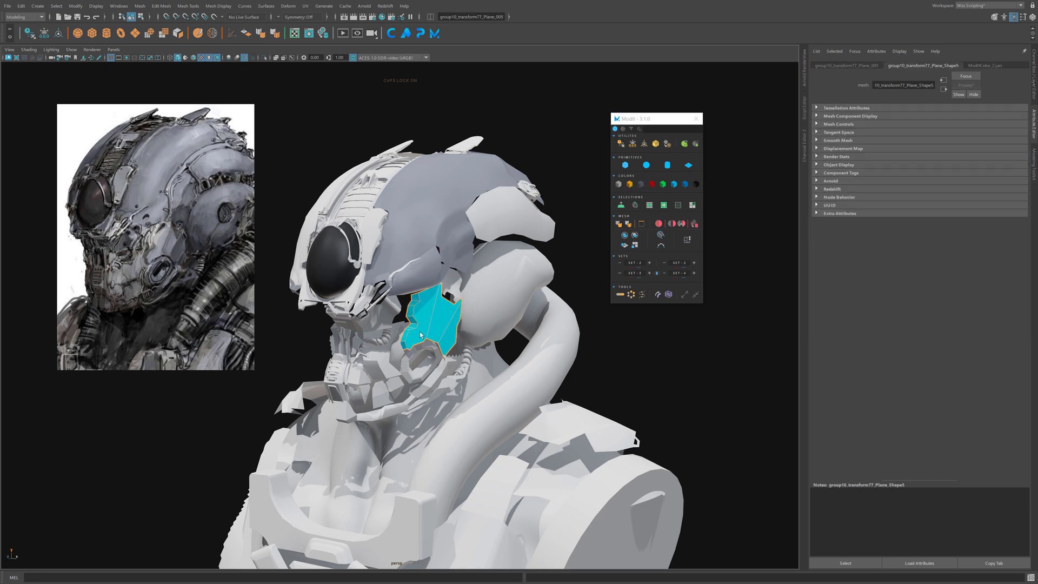
click(629, 184)
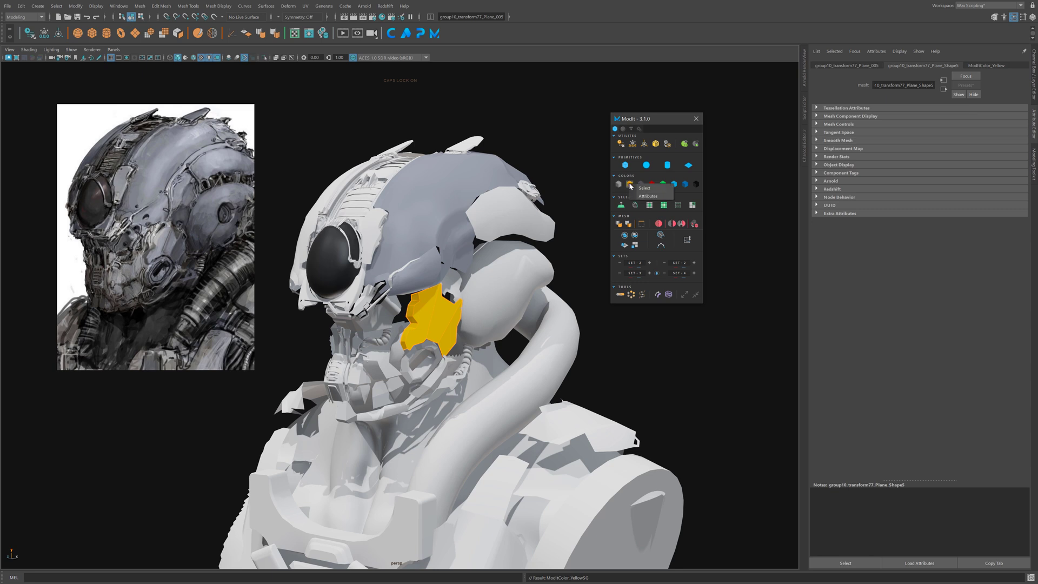
click(887, 162)
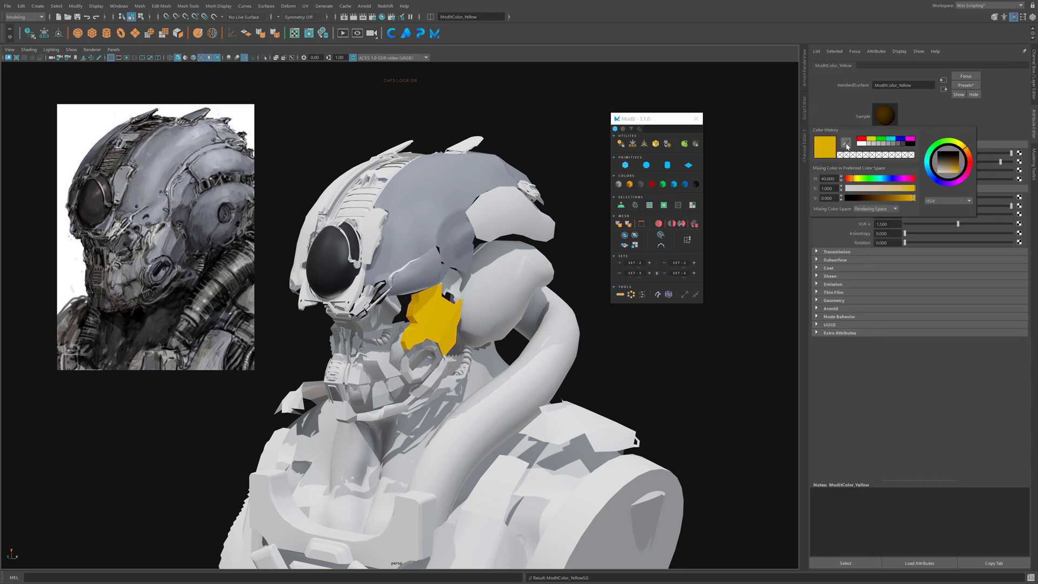
click(846, 145)
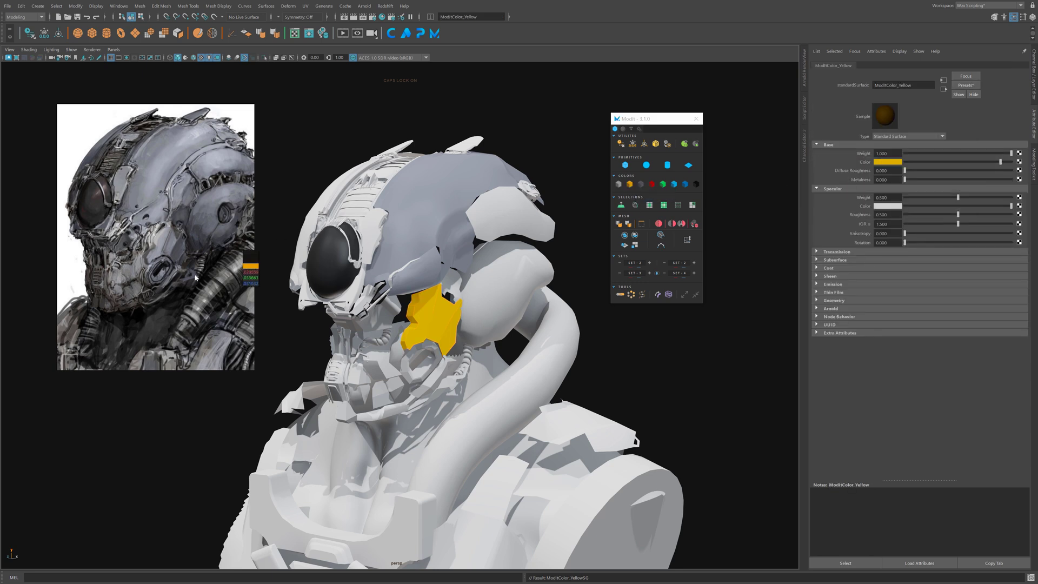
click(119, 181)
drag(957, 164, 964, 165)
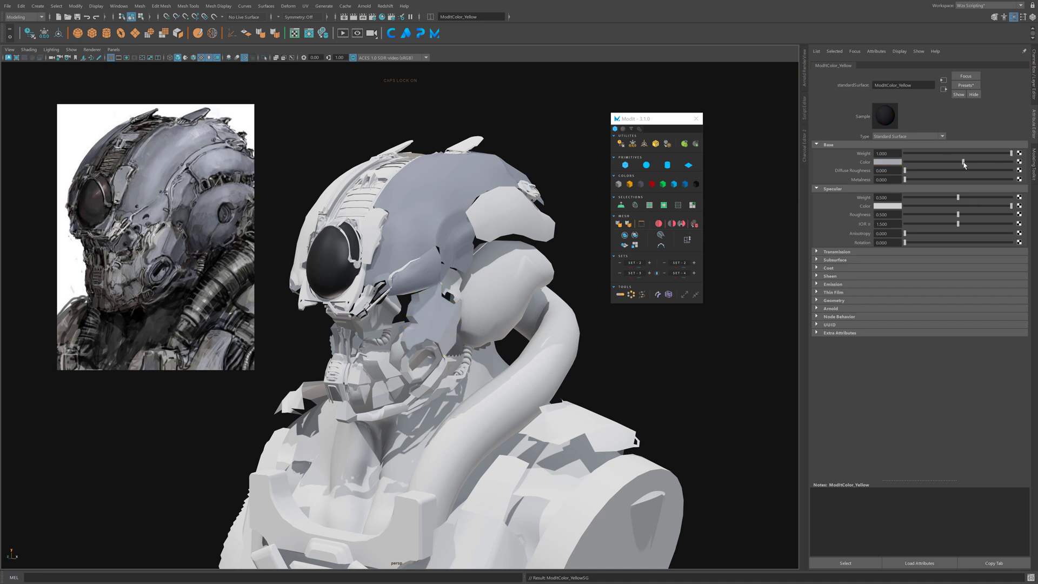
click(436, 34)
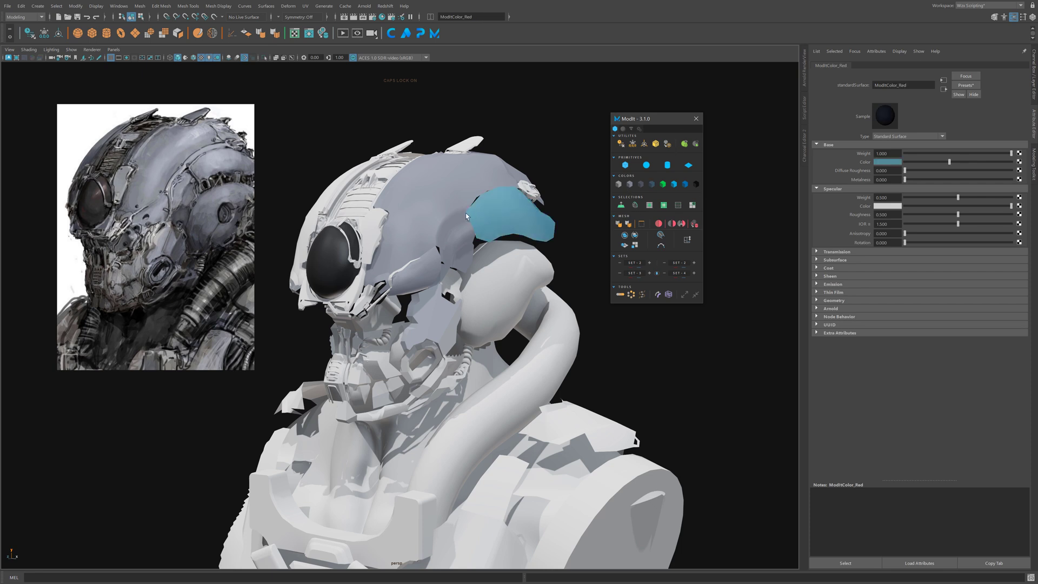
- Save the bust scene, open the scene ColorScene.mb, and reload ModIt to refresh its color swatches
key(ctrl+s)
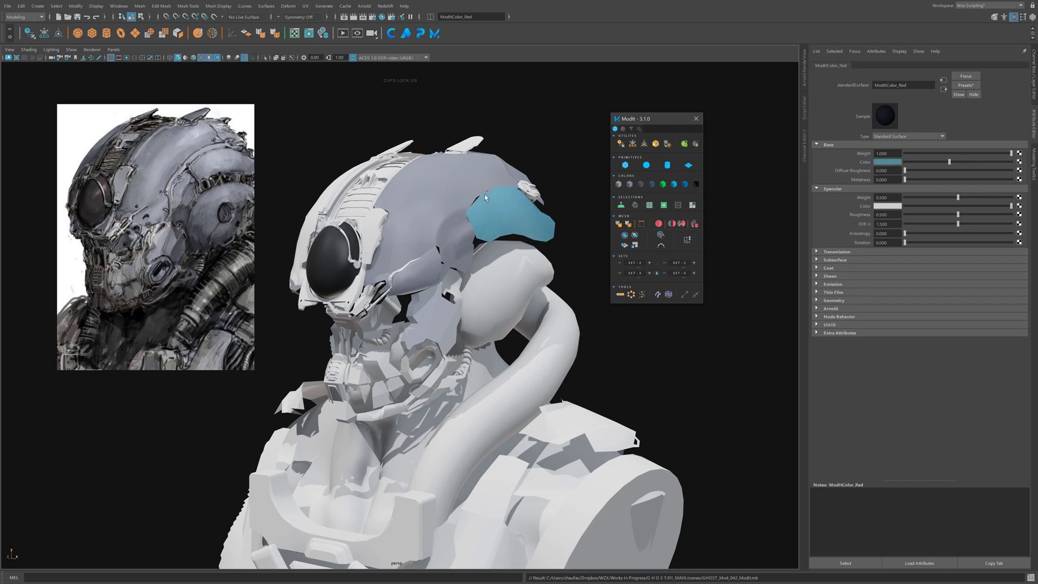
key(Caps_Lock)
key(ctrl+o)
double_click(206, 80)
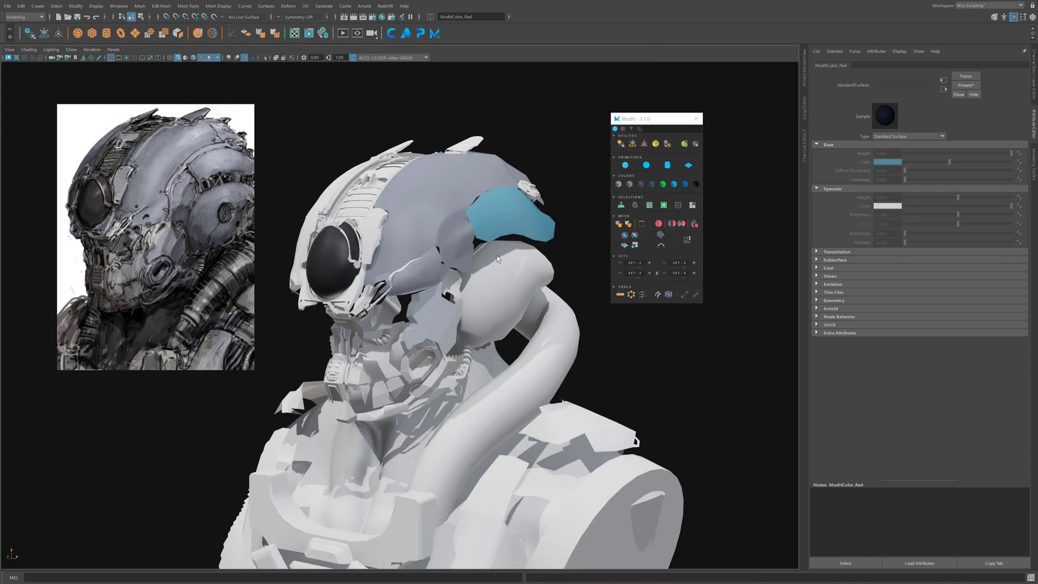
click(444, 263)
alt+middle_drag(422, 318, 443, 314)
scroll(443, 301, down, 1)
click(434, 33)
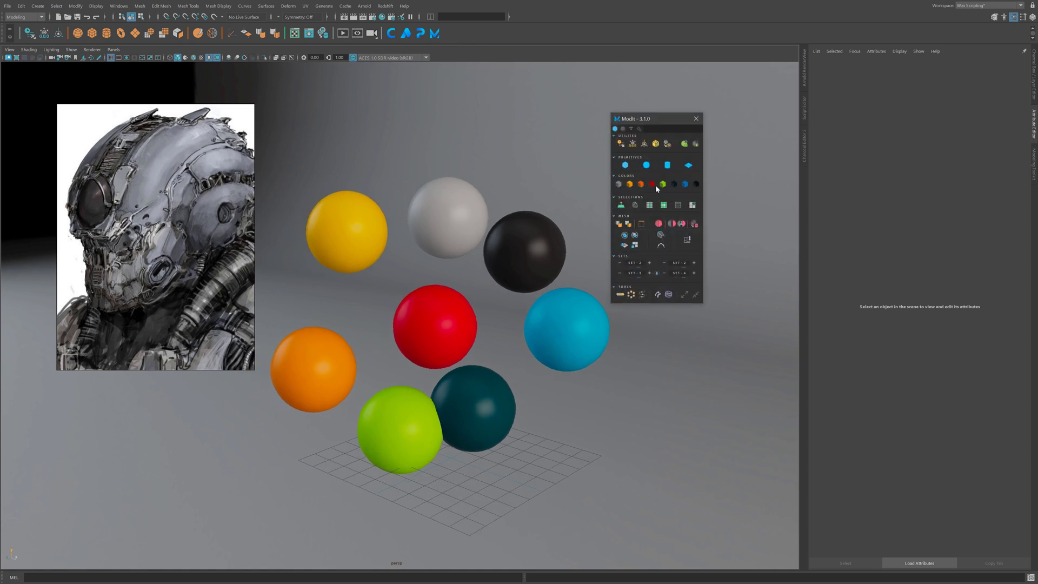
- Move the green sphere up above all the other colored spheres
drag(400, 430, 372, 96)
alt+right_drag(478, 268, 444, 269)
alt+drag(443, 268, 422, 262)
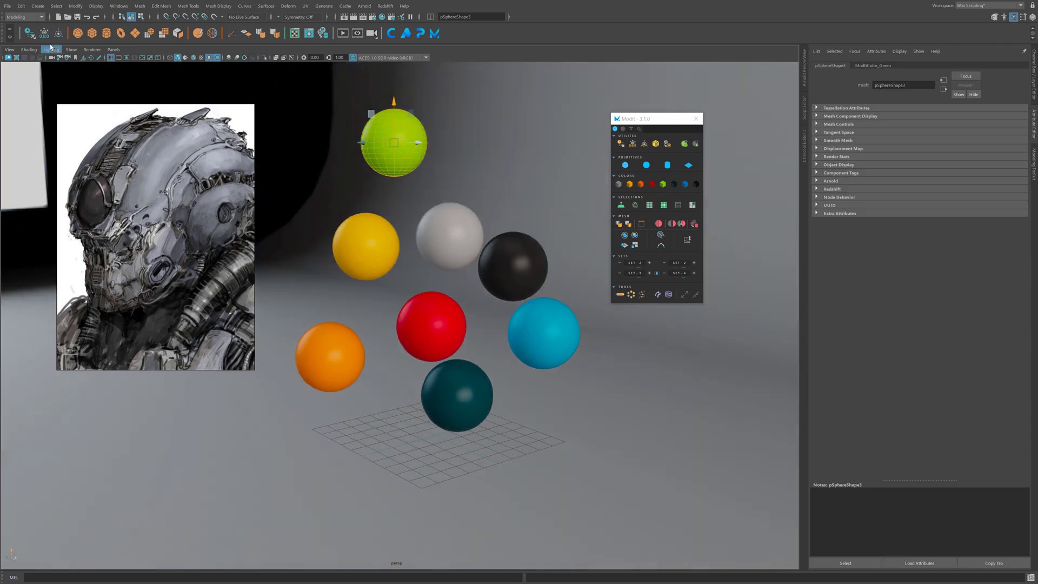
- Reopen the recent scene GHOST_Mod_042.mb and shift the reference image farther away from the bust
click(8, 6)
mouse_move(84, 243)
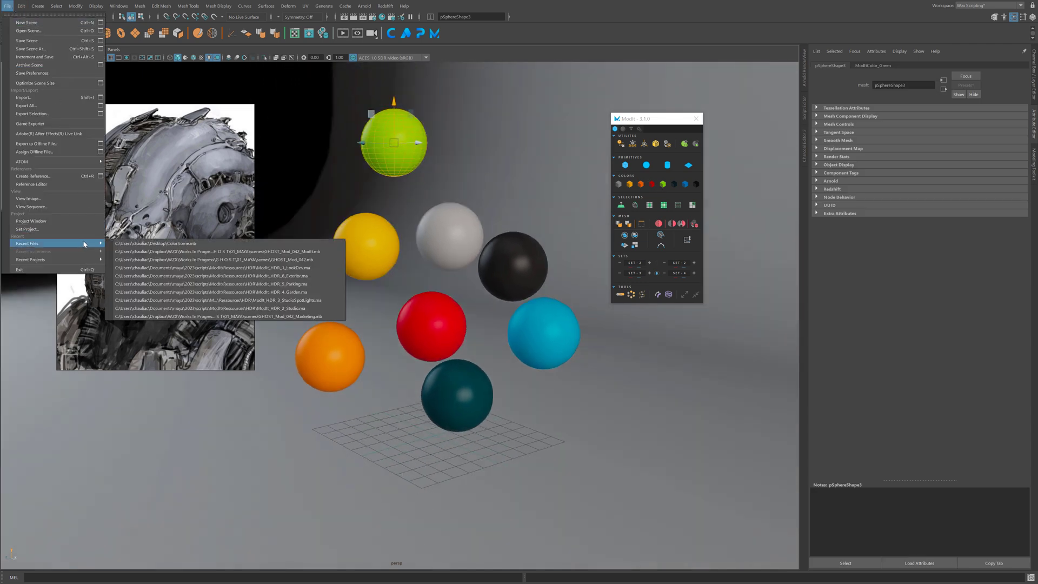
click(138, 254)
click(517, 290)
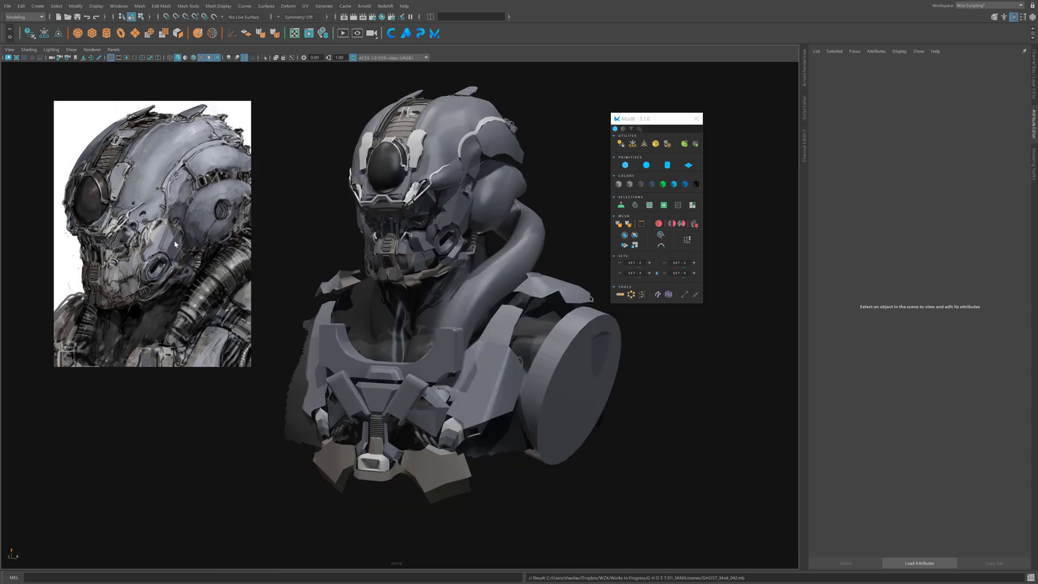
drag(175, 240, 138, 218)
alt+middle_drag(454, 261, 444, 310)
mouse_move(411, 262)
alt+mouse_down()
mouse_move(495, 261)
mouse_move(428, 262)
alt+mouse_up()
- Look through ModIt's shader library and return to the modeling tools
click(623, 129)
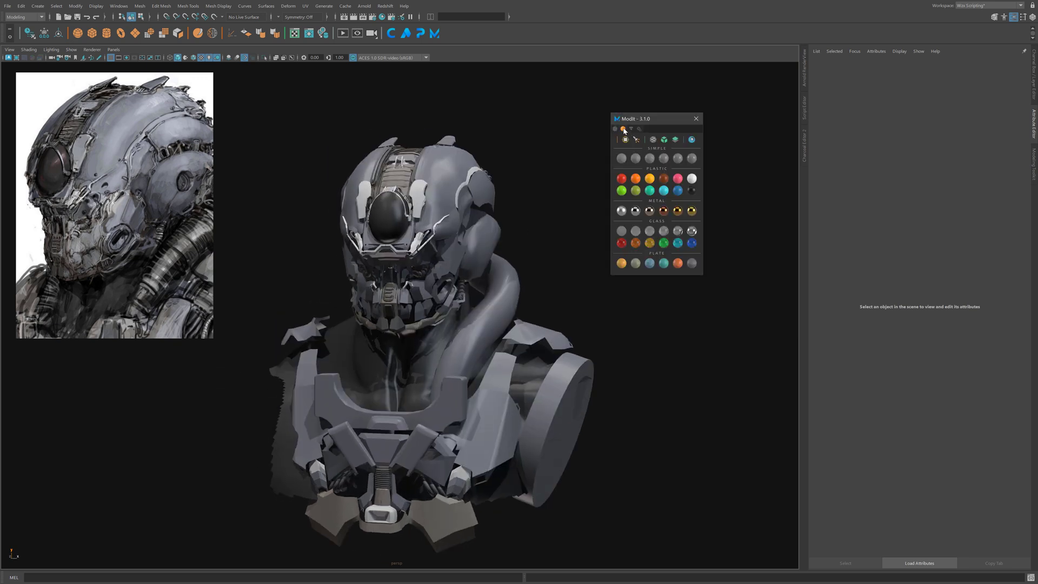
click(615, 131)
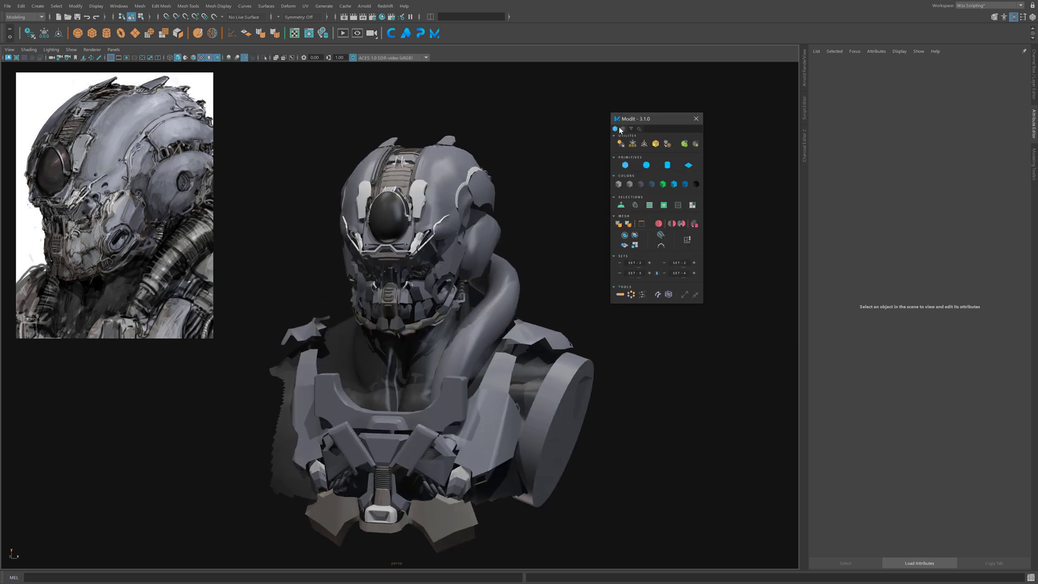
click(623, 129)
click(615, 129)
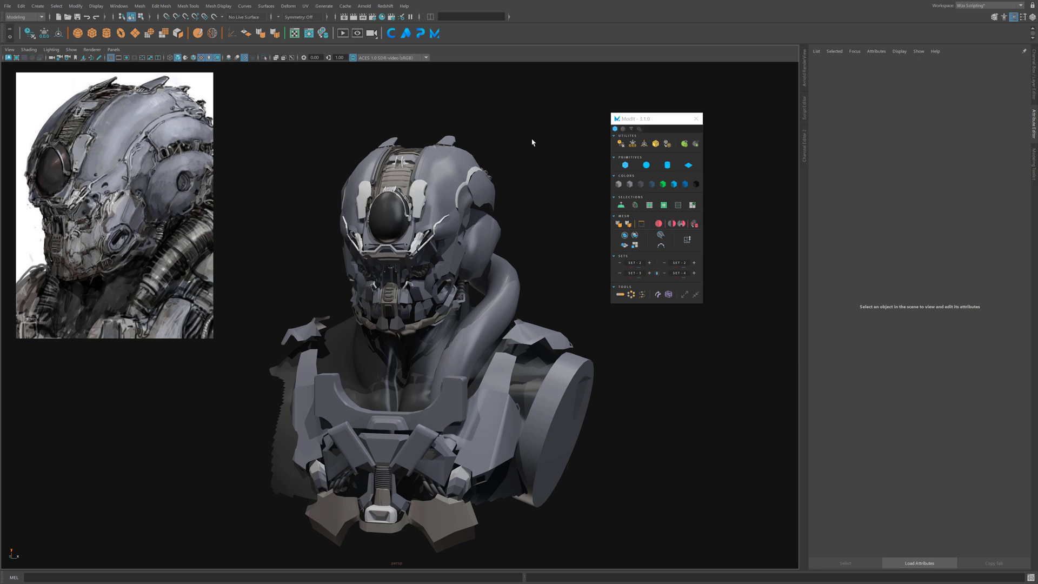
alt+drag(537, 143, 478, 218)
alt+drag(478, 218, 601, 355)
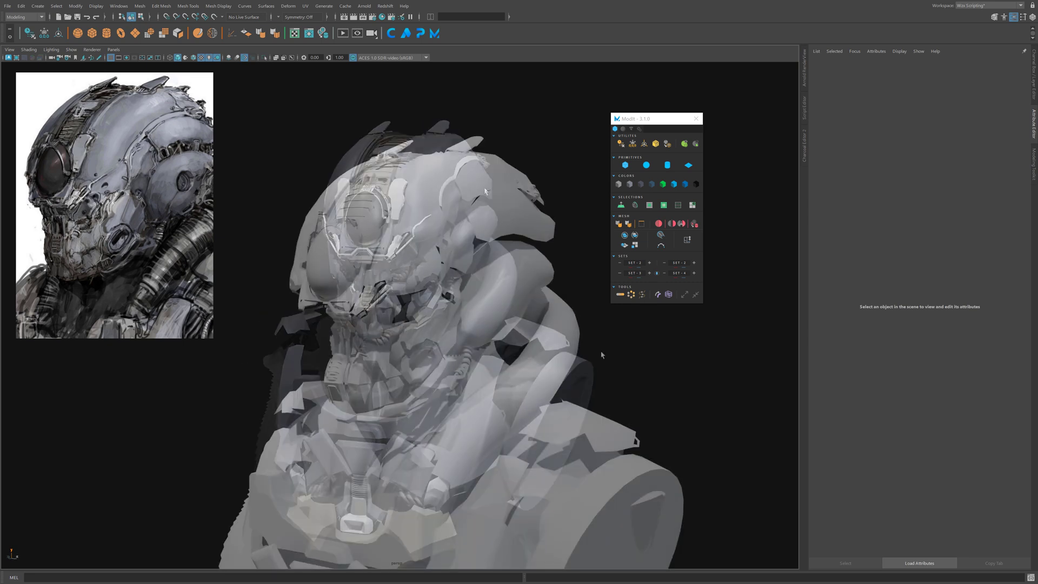
alt+drag(485, 191, 502, 277)
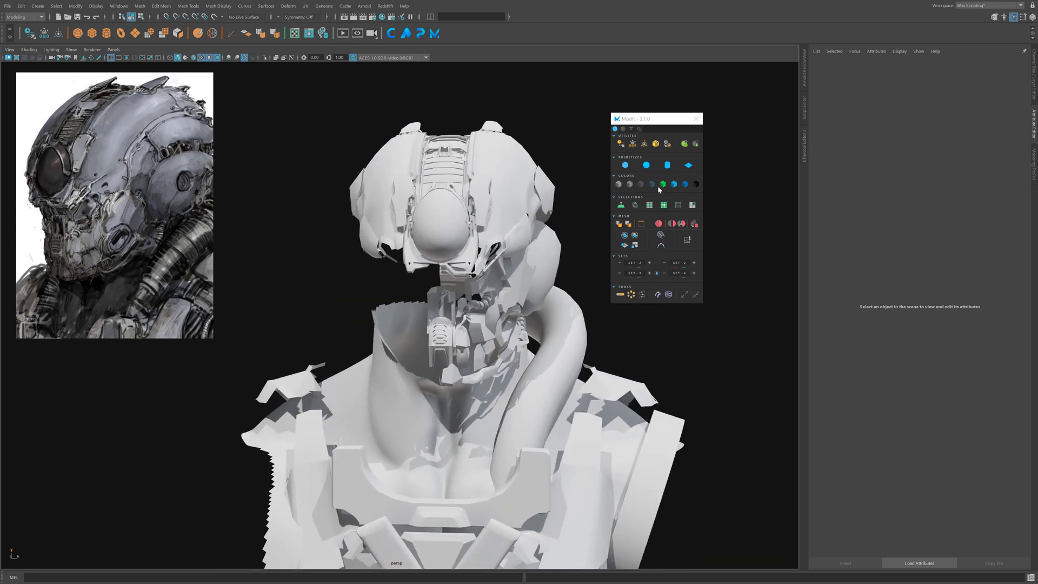
alt+drag(600, 254, 659, 262)
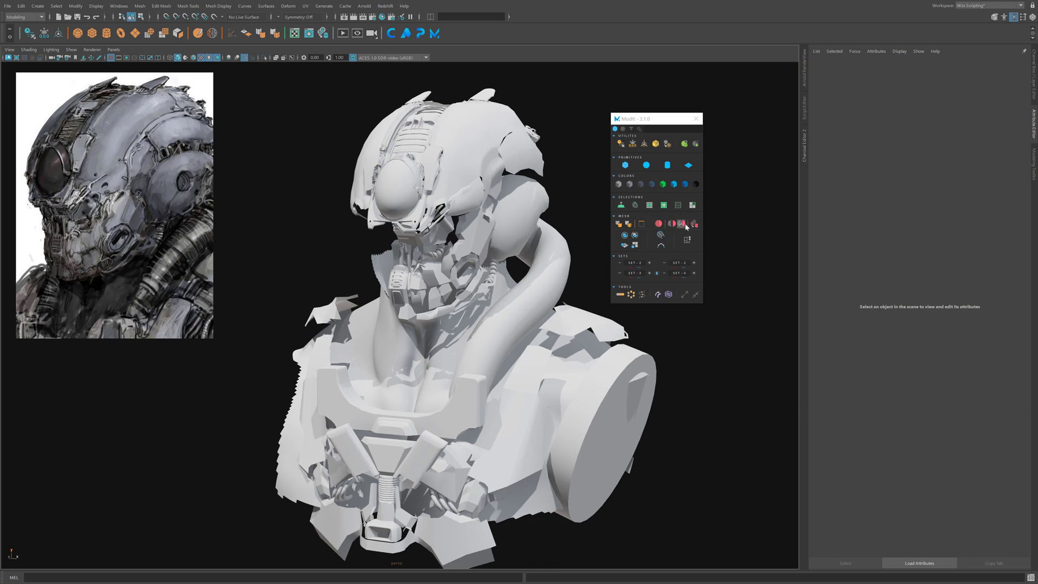
drag(552, 85, 451, 126)
alt+middle_drag(535, 103, 522, 132)
click(493, 109)
drag(493, 108, 454, 141)
shift+click(514, 222)
click(554, 242)
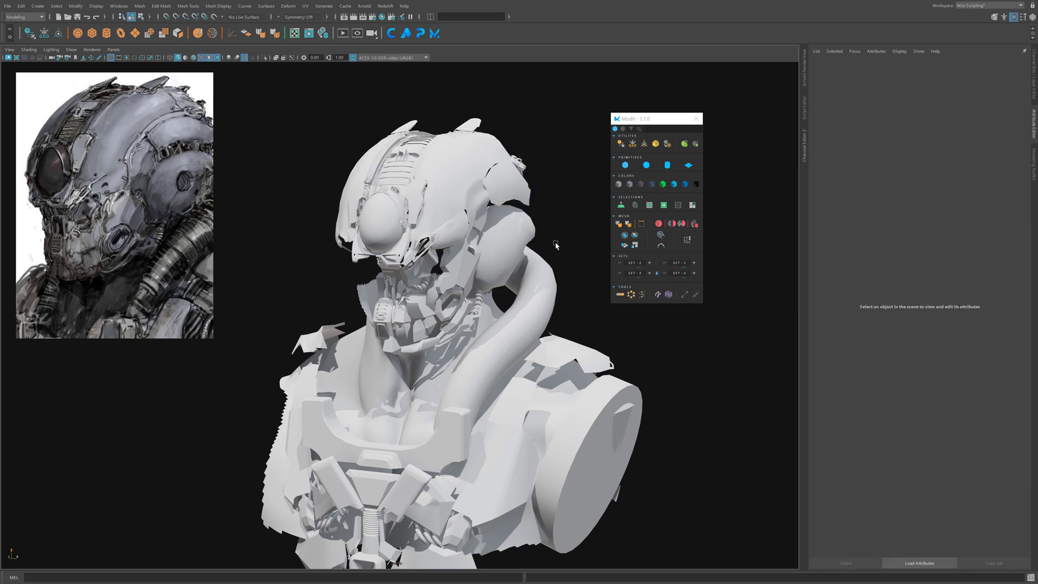
click(481, 180)
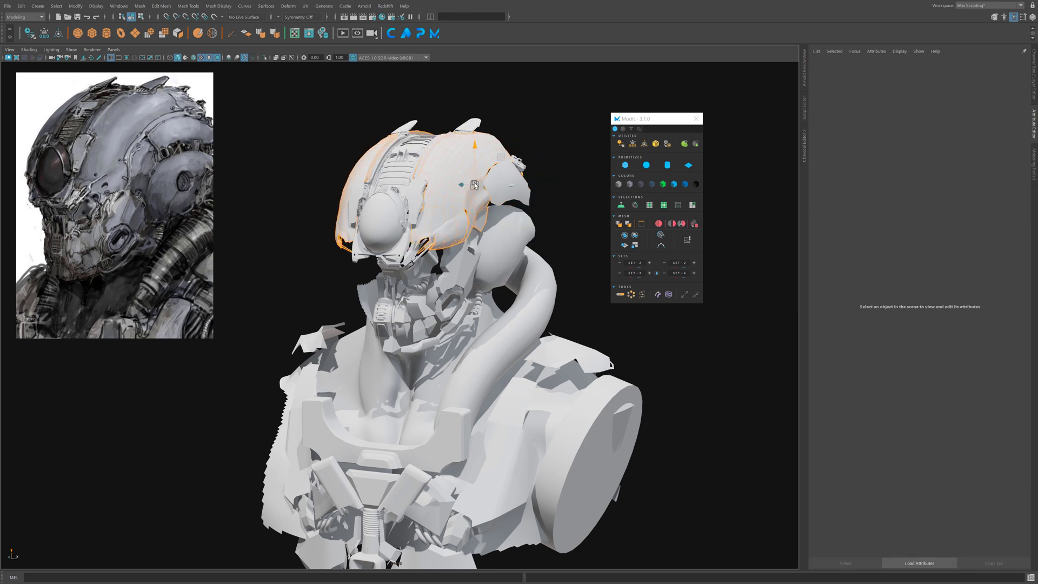
key(ctrl+z)
click(528, 189)
drag(538, 152, 560, 153)
key(ctrl+z)
click(479, 212)
shift+click(506, 257)
shift+click(462, 281)
click(561, 258)
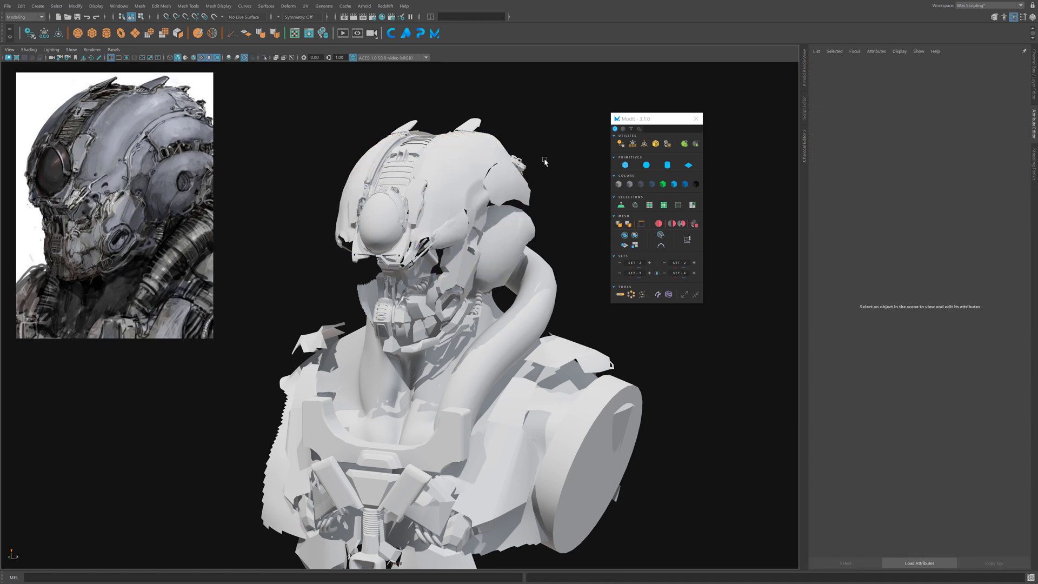
- Examine ModIt's general, modeling and shading settings, and return to the modeling tools
mouse_move(546, 244)
alt+mouse_down()
mouse_move(529, 248)
mouse_move(555, 230)
alt+mouse_up()
scroll(555, 235, up, 2)
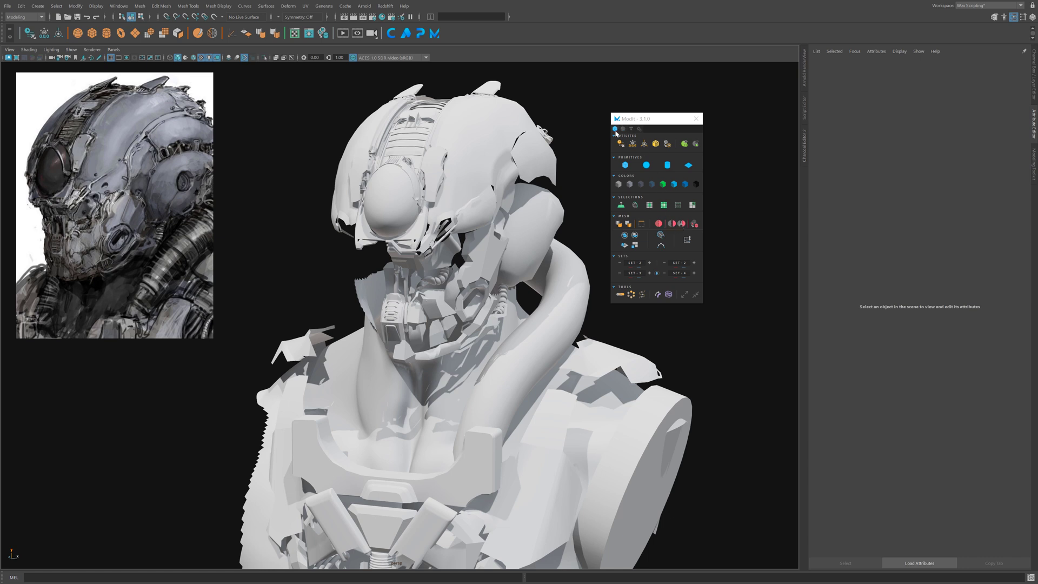
click(639, 129)
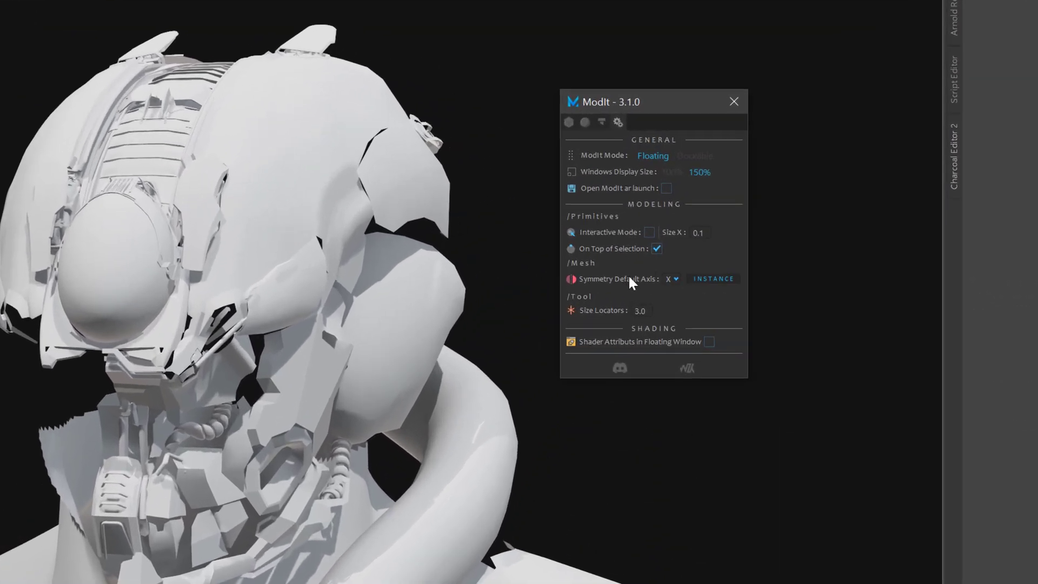
click(569, 120)
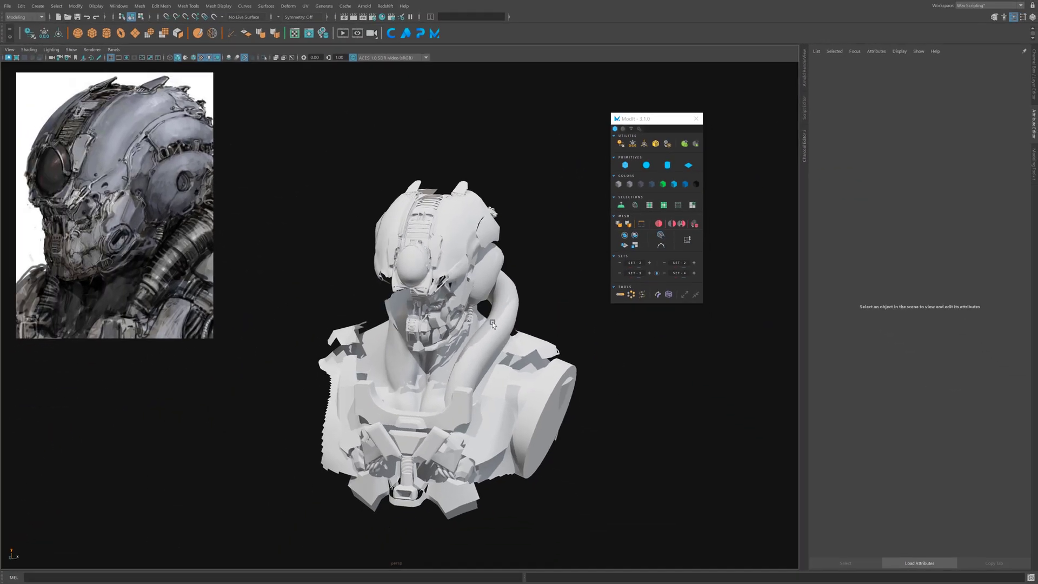
- Examine the bust and ModIt's mesh symmetry settings, and return to the modeling tools
mouse_move(492, 322)
alt+mouse_down()
mouse_move(503, 322)
mouse_move(494, 281)
mouse_move(499, 319)
alt+mouse_up()
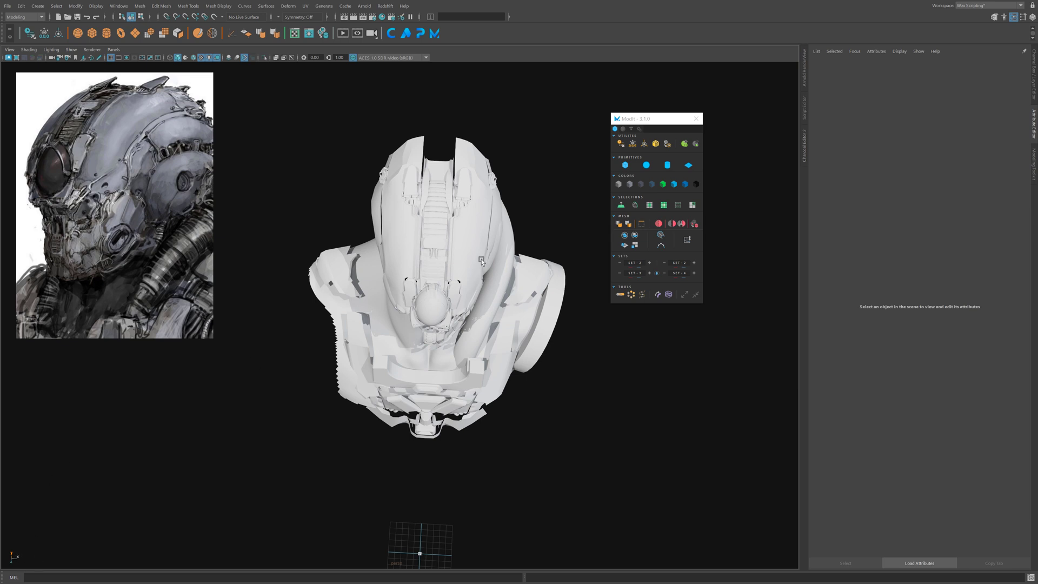
alt+drag(473, 290, 577, 222)
click(639, 128)
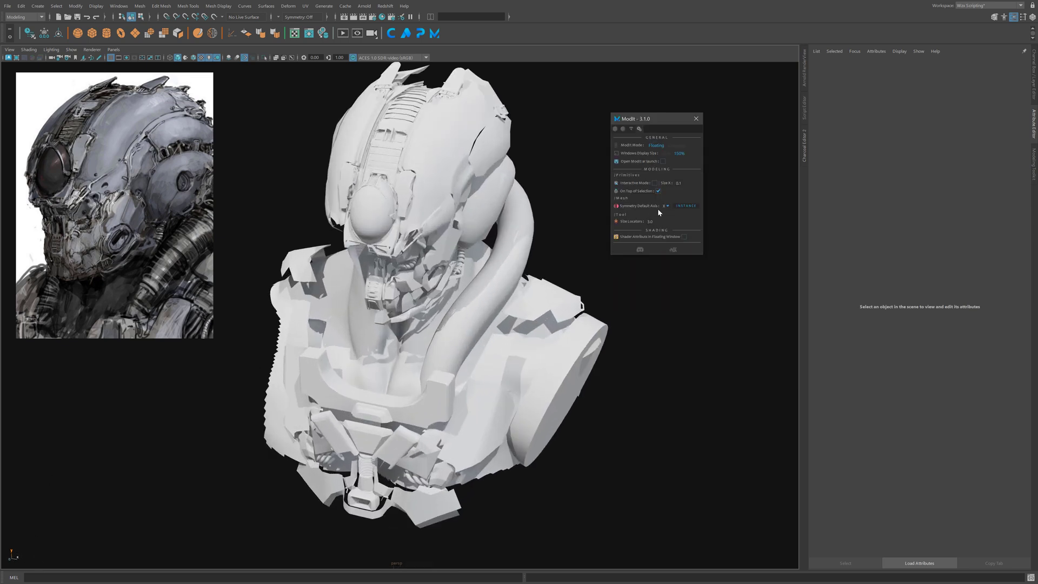
click(615, 129)
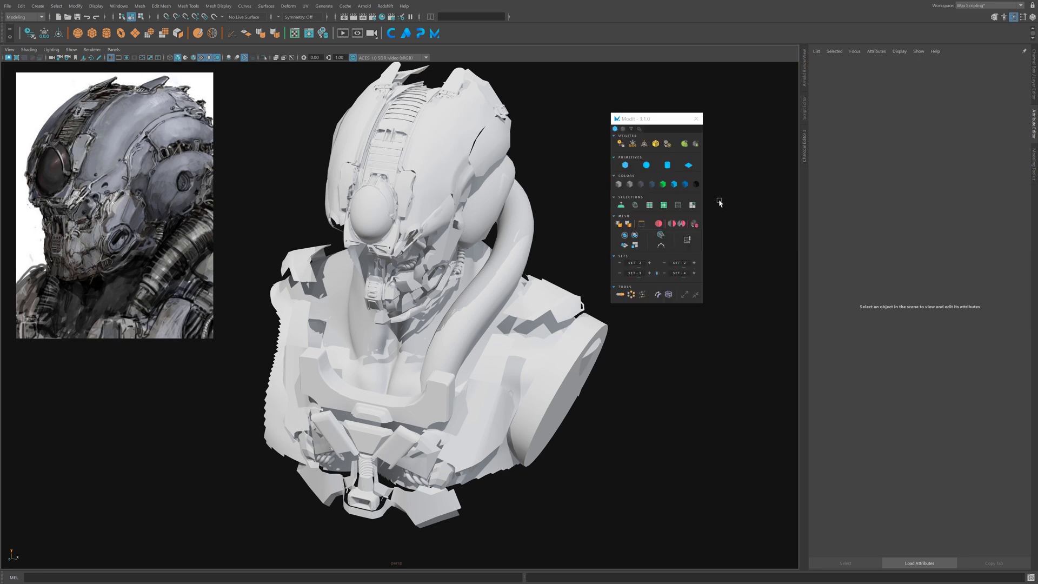
- Mirror the rounded piece on the side of the helmet across the world X axis as an instance
click(490, 215)
alt+drag(497, 250, 570, 249)
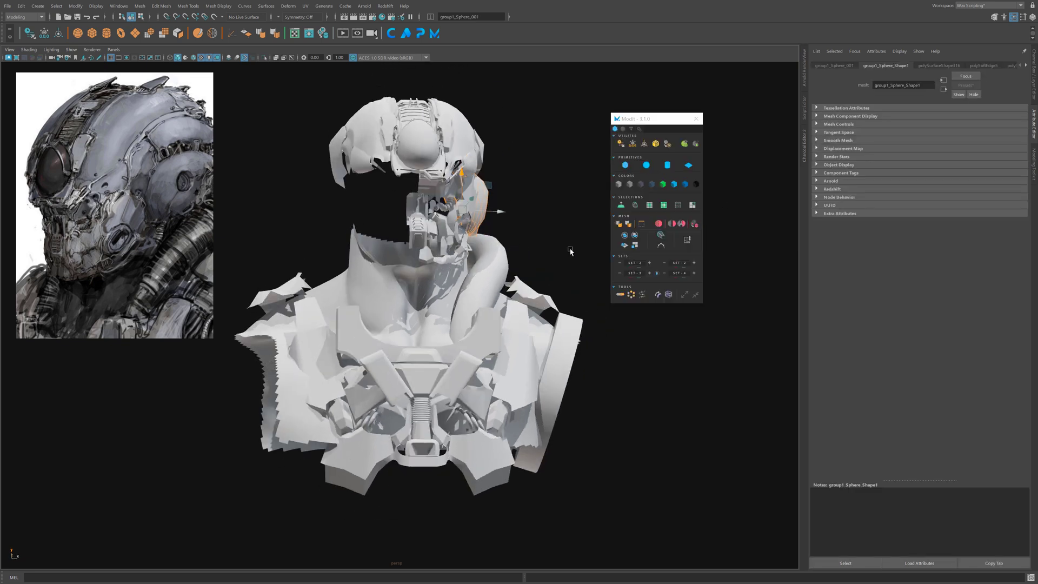
click(672, 224)
alt+drag(512, 222, 346, 216)
click(352, 216)
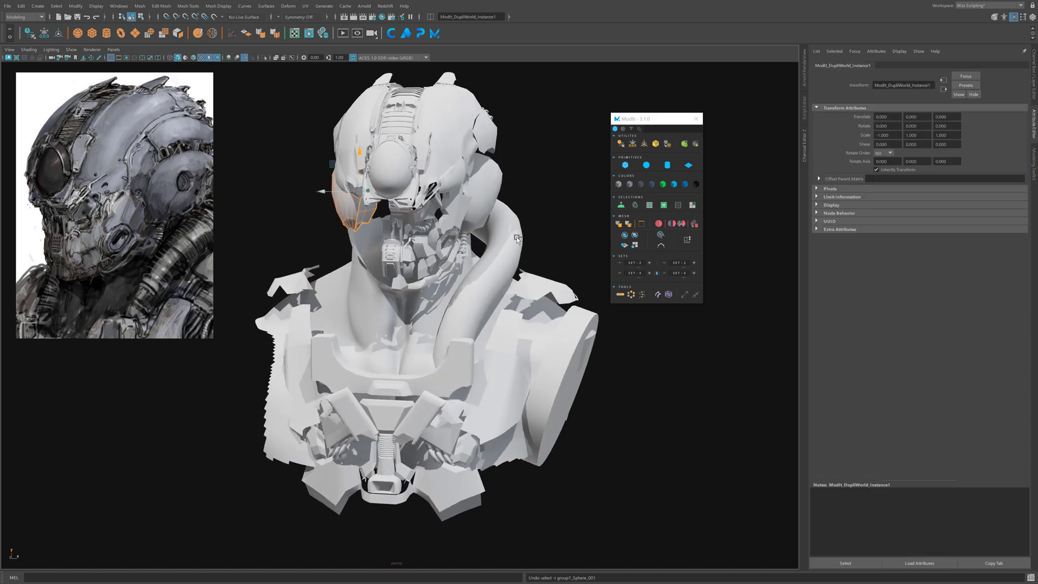
click(544, 217)
alt+drag(552, 229, 554, 203)
alt+right_drag(554, 204, 566, 231)
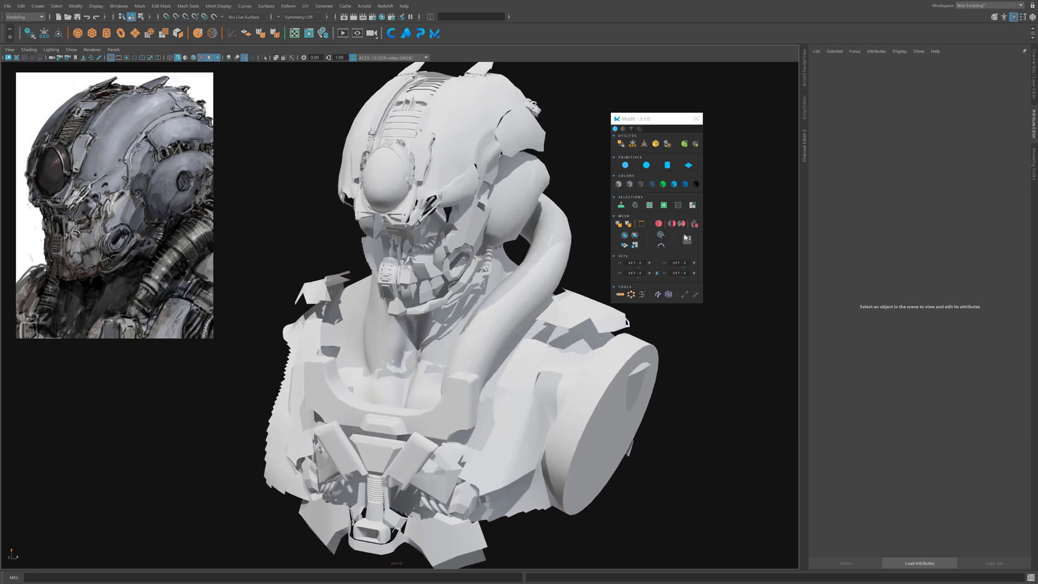
- Check the default symmetry axis and instance option in the settings against the helmet shell, and return to the modeling tools
click(632, 135)
click(640, 129)
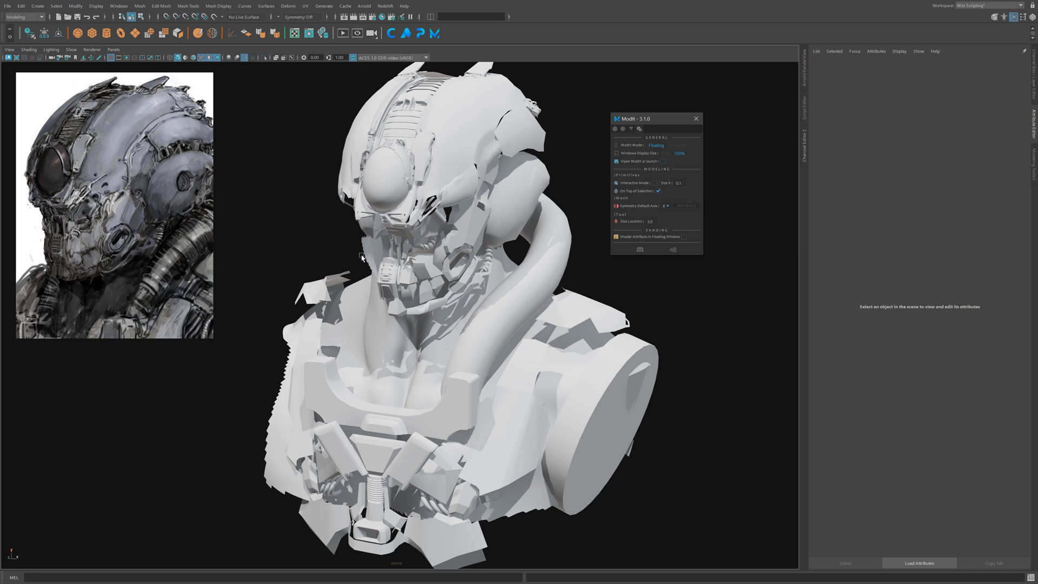
click(347, 160)
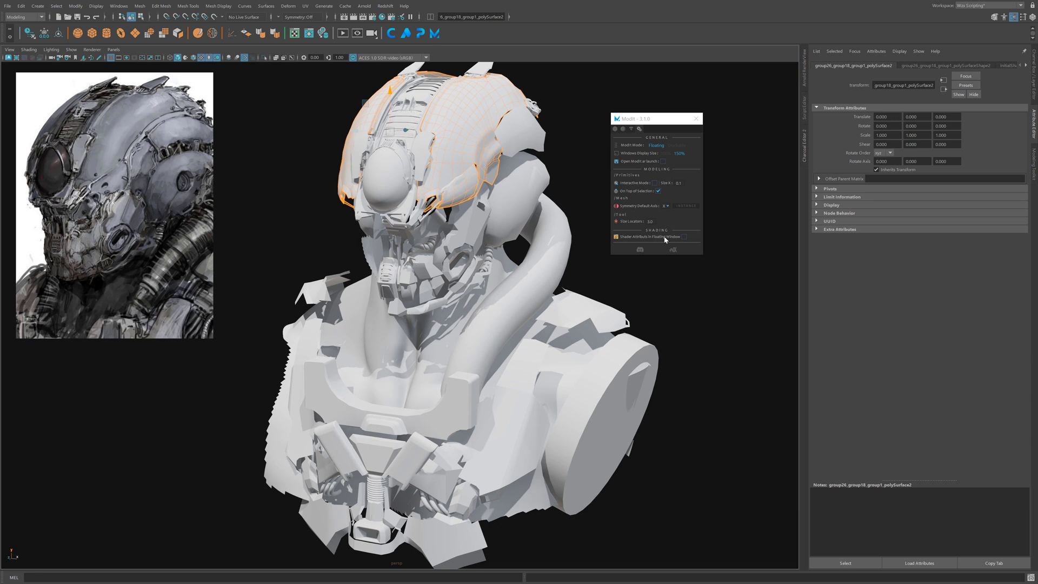
click(718, 263)
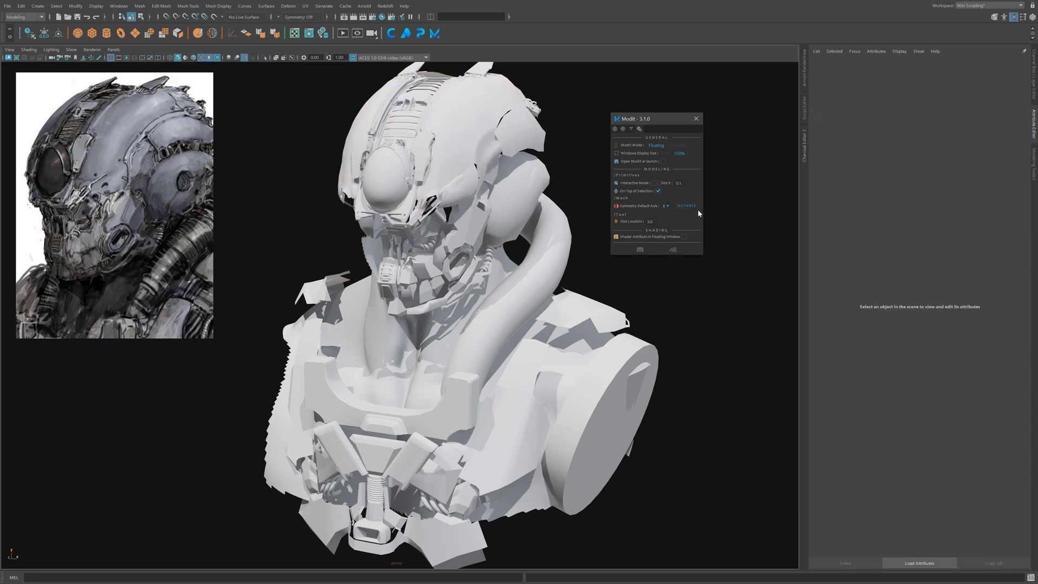
click(615, 129)
- Select the whole left face group from one of its parts and mirror it to the other side of the head
alt+drag(500, 252, 551, 281)
click(495, 248)
key(Up)
key(Up)
click(672, 211)
mouse_move(462, 241)
alt+mouse_down()
mouse_move(535, 242)
mouse_move(495, 238)
mouse_move(535, 232)
mouse_move(470, 238)
alt+mouse_up()
click(496, 232)
key(ctrl+z)
click(339, 198)
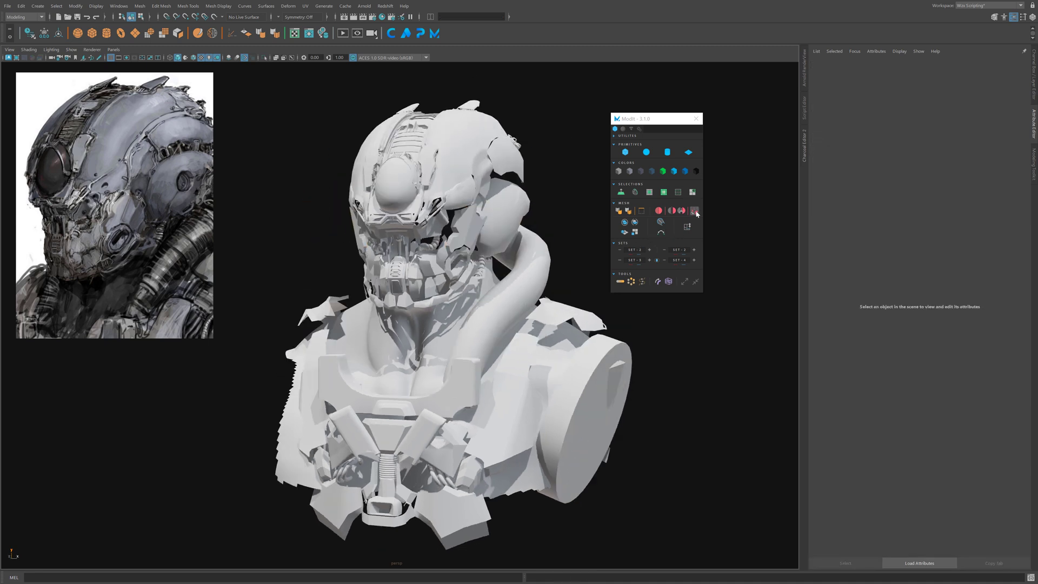
- Try removing the mirrored instance of the whole face group, undo the removal and clear the selection
scroll(503, 235, up, 3)
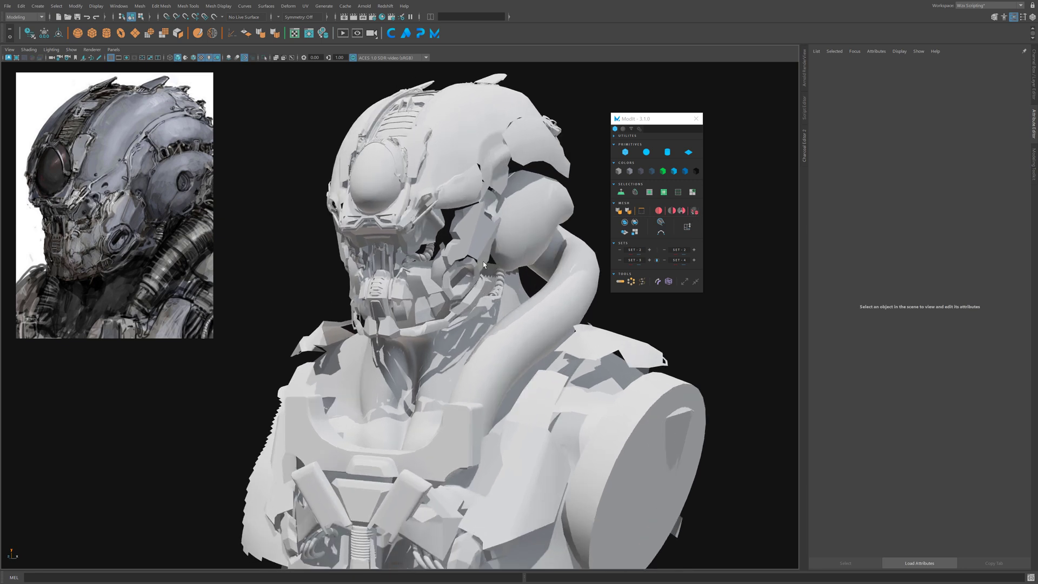
click(481, 245)
key(Up)
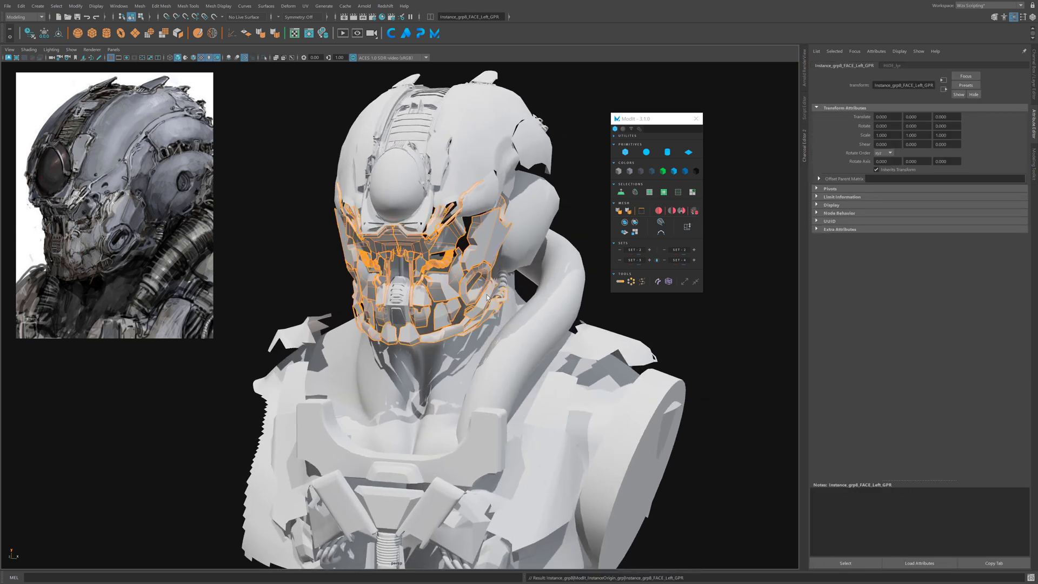
click(694, 210)
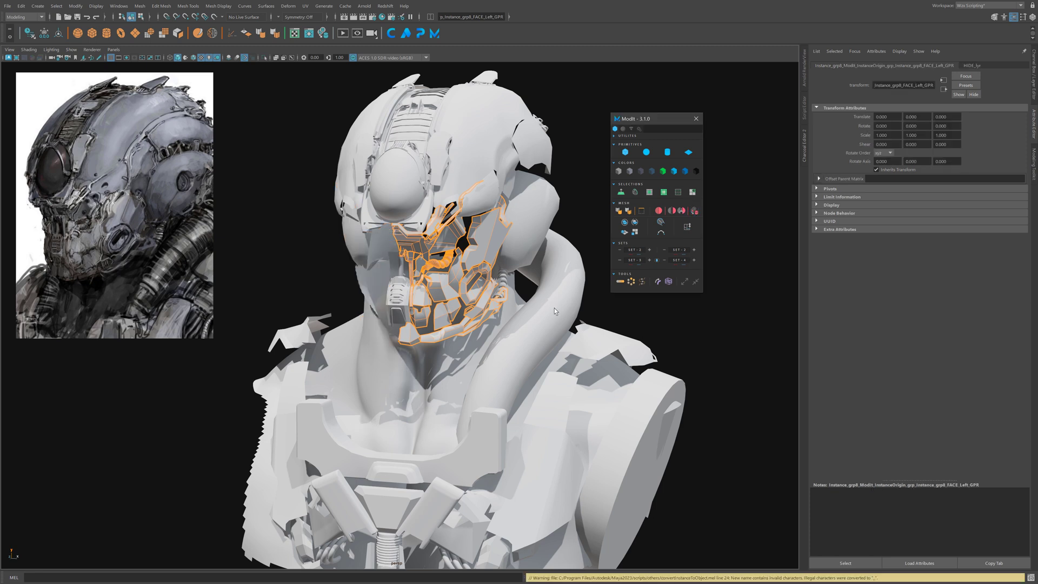
alt+drag(556, 311, 670, 260)
click(585, 199)
key(ctrl+z)
key(ctrl+z)
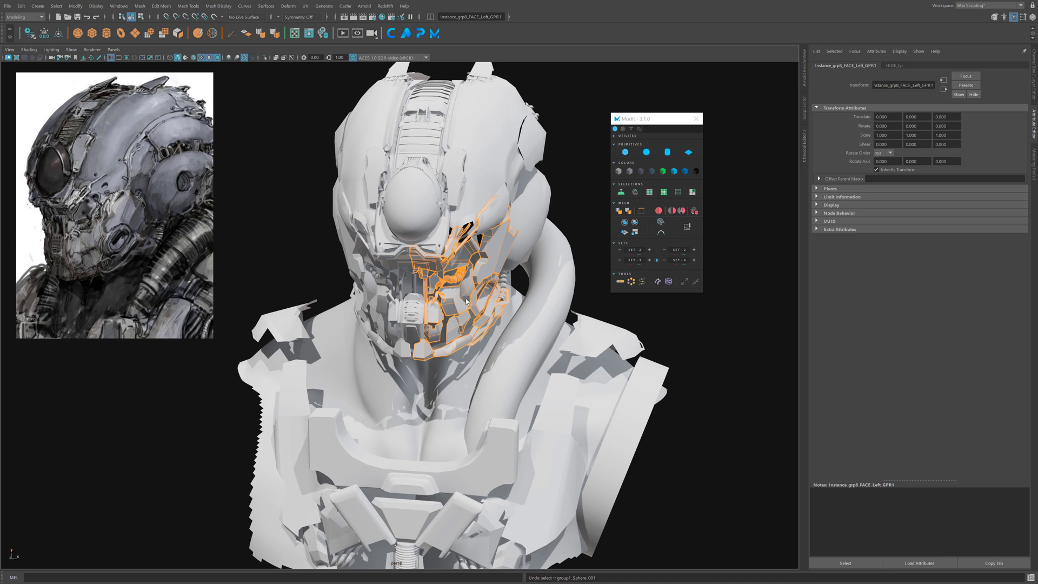
alt+drag(454, 293, 545, 276)
click(545, 276)
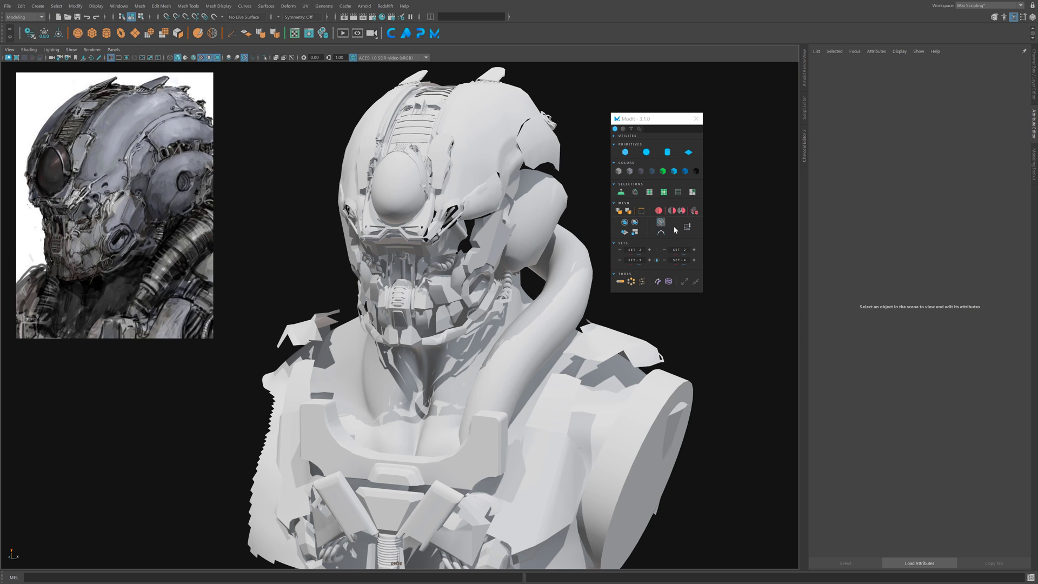
- Try removing the instance starting from only the cheek plate, and undo it
click(486, 243)
alt+middle_drag(489, 289, 482, 281)
alt+right_drag(481, 281, 475, 232)
click(695, 212)
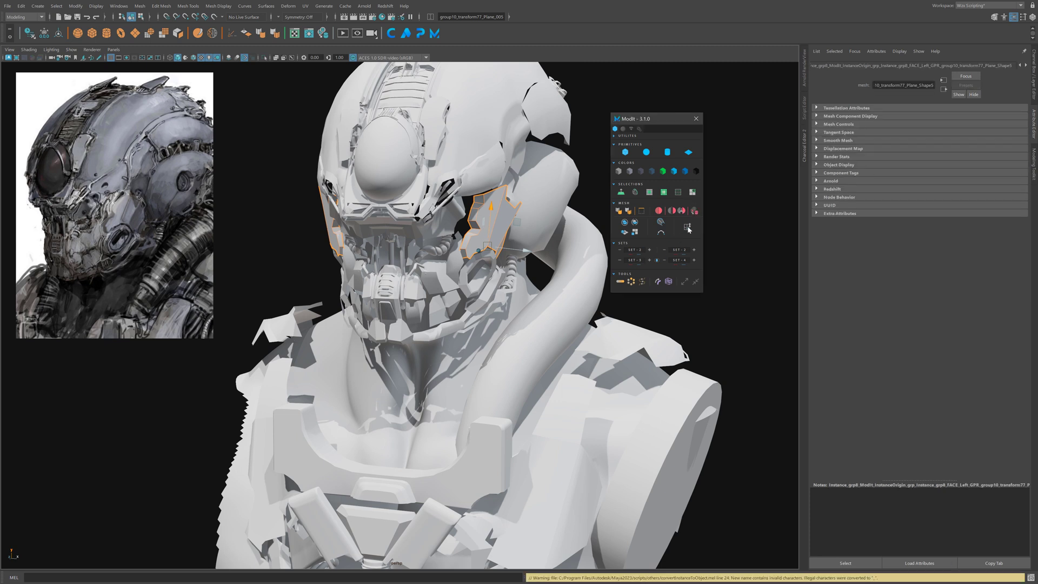
key(ctrl+z)
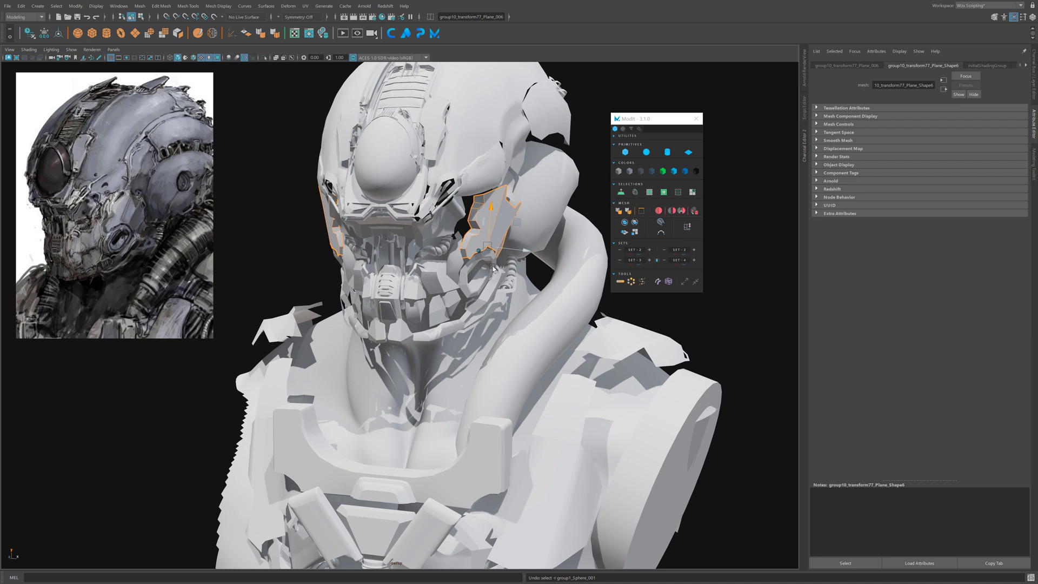
- Select the whole face group, shift the reference image aside and reveal the group's hierarchy in the Outliner beside the bust
key(Up)
key(ctrl+z)
key(shift+o)
drag(88, 121, 135, 141)
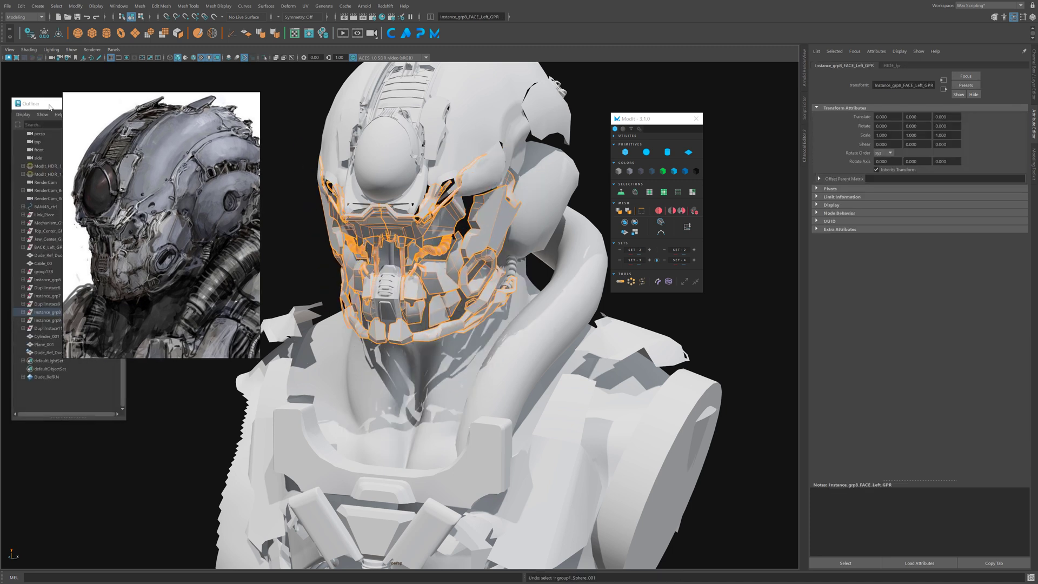
drag(41, 102, 517, 233)
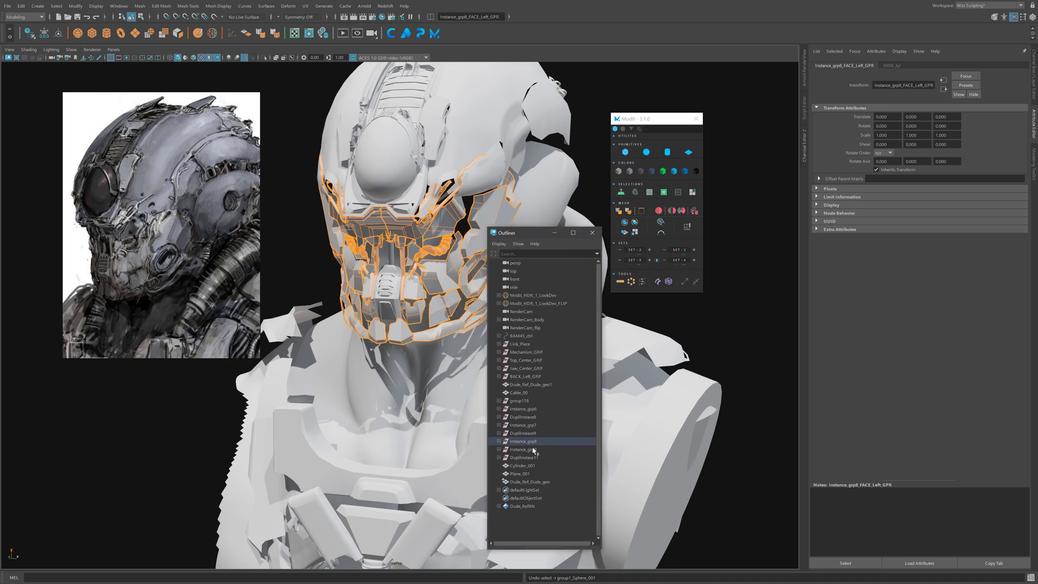
key(f)
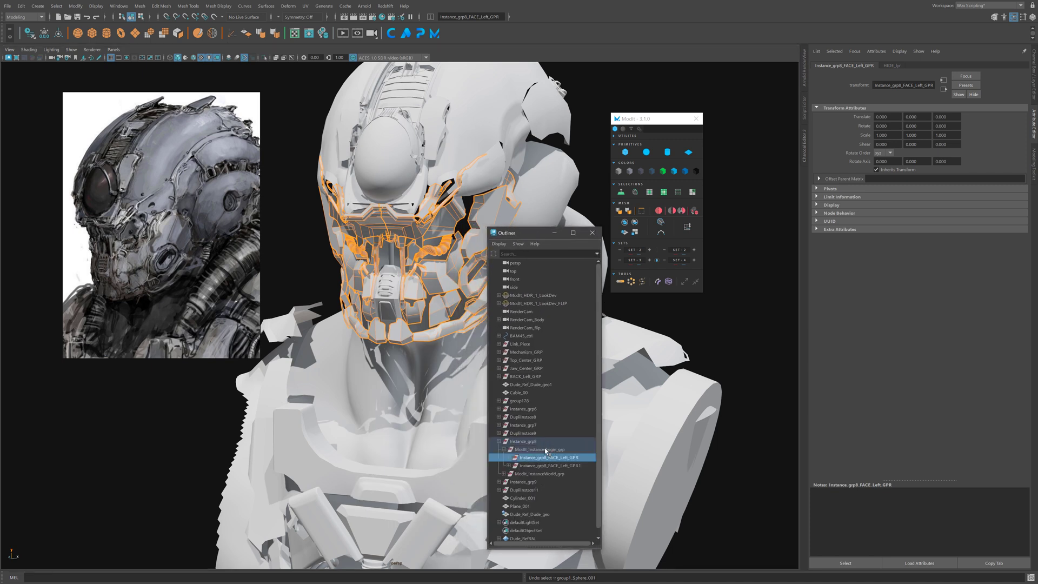
- Undo the preceding changes to the face group and remove its mirrored instance
alt+drag(446, 289, 417, 320)
alt+right_drag(417, 319, 397, 371)
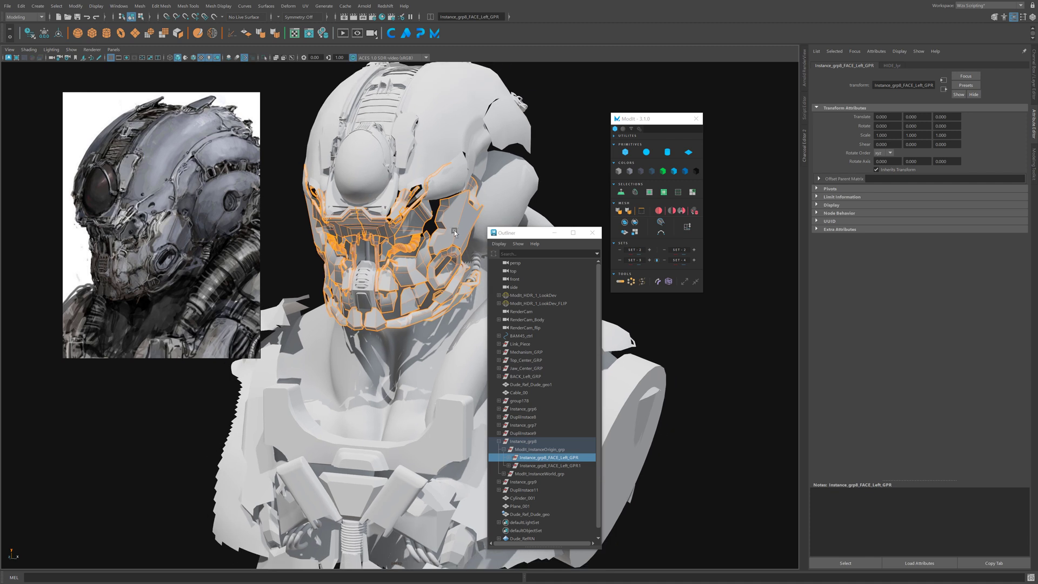
key(Right)
key(ctrl+z)
key(ctrl+z)
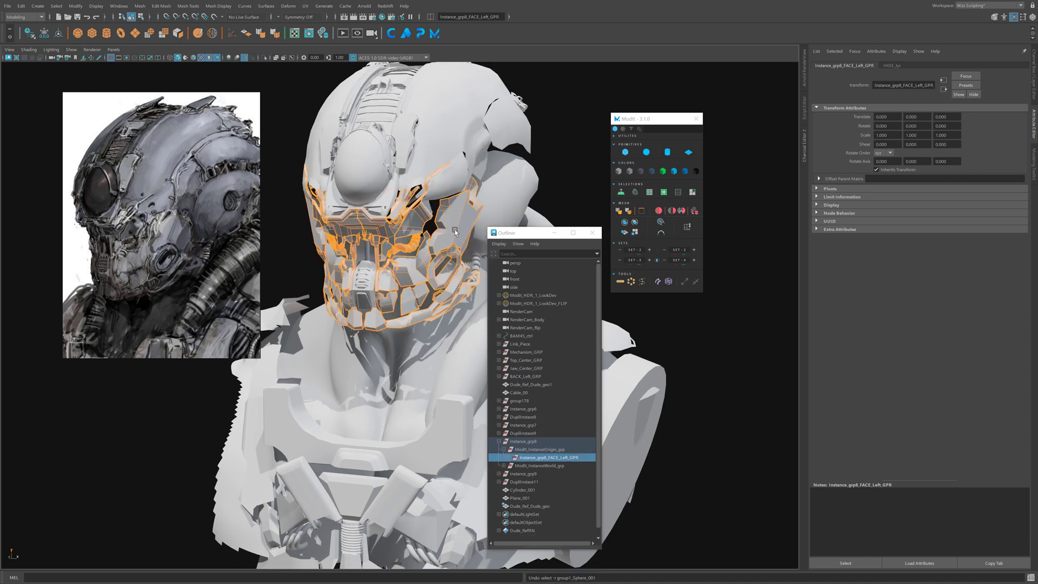
click(698, 216)
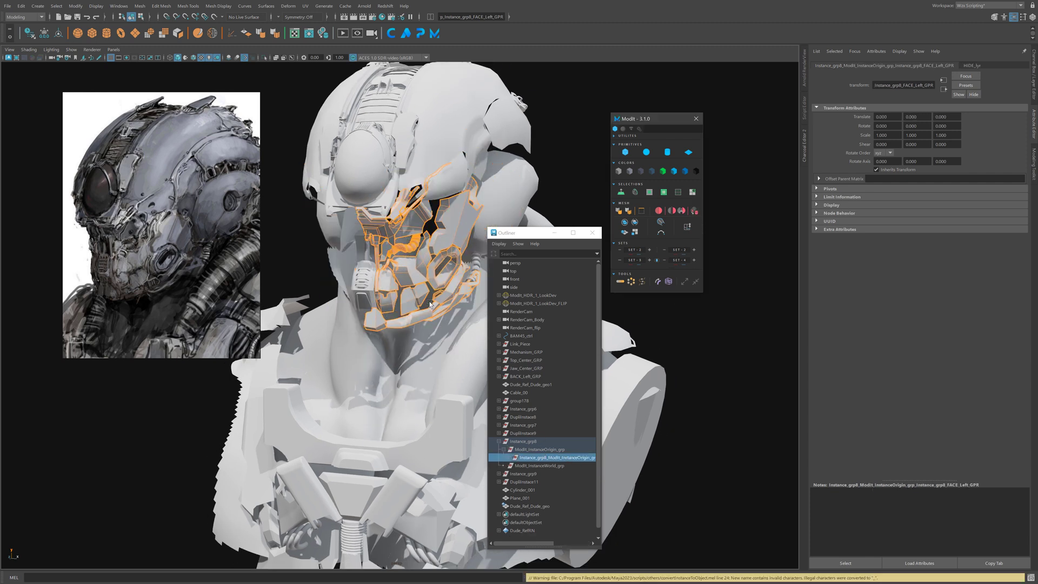
mouse_move(423, 321)
alt+mouse_down()
mouse_move(435, 322)
mouse_move(435, 308)
alt+mouse_up()
alt+middle_drag(435, 308, 448, 243)
- Try mirroring the neck hose Cable_00 to the other side of the bust, and undo it
click(501, 142)
click(452, 310)
alt+right_drag(448, 244, 428, 319)
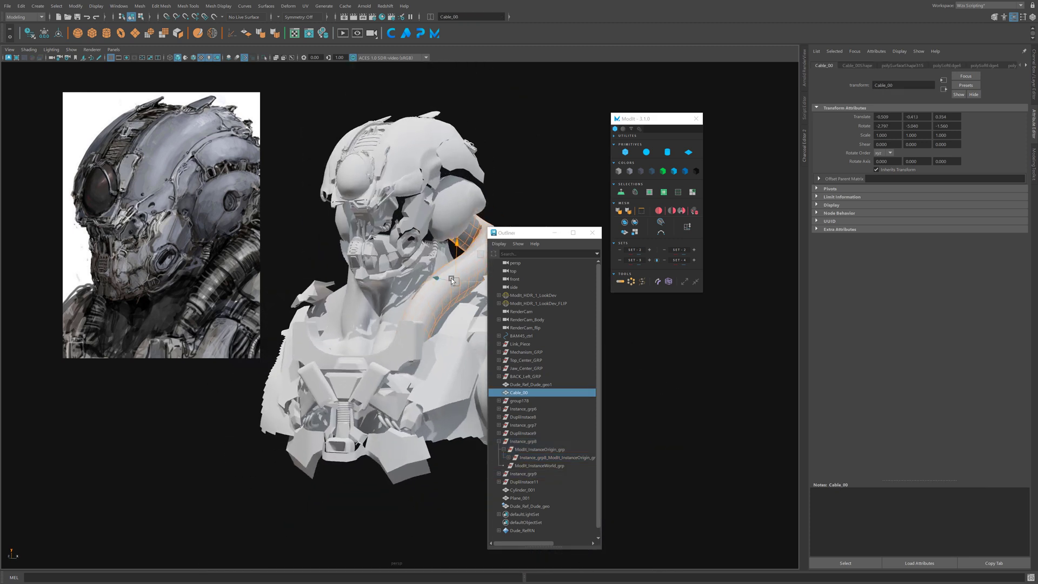
click(681, 215)
alt+drag(391, 311, 445, 327)
middle_drag(444, 325, 454, 309)
key(ctrl+z)
click(665, 413)
key(ctrl+z)
- Clear the selection and close the Outliner
alt+drag(450, 345, 404, 374)
click(404, 373)
click(451, 252)
click(591, 234)
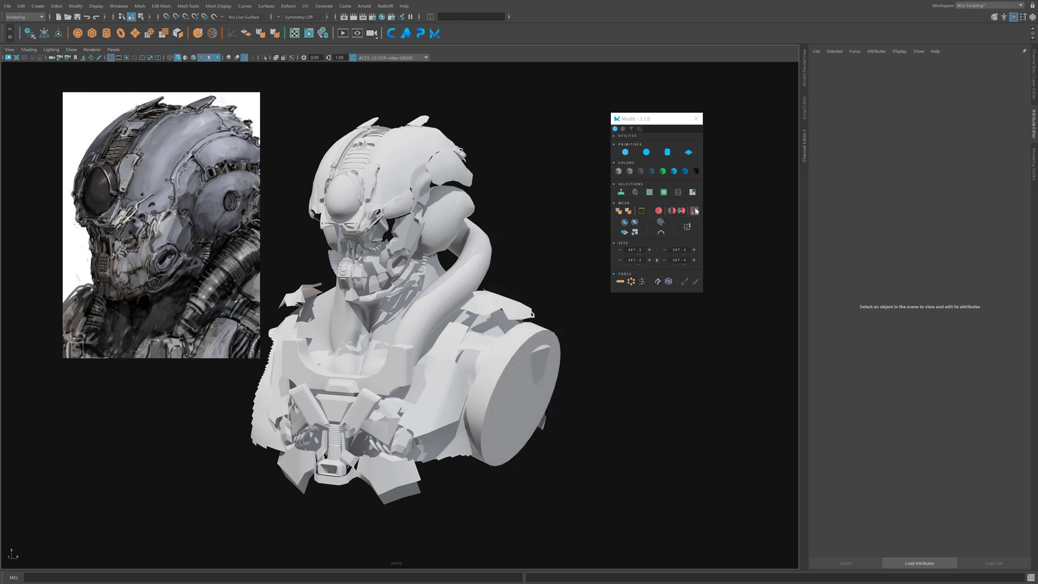
- Mirror the neck hose to the opposite side of the bust and inspect the symmetry from the front
alt+drag(471, 223, 547, 255)
click(547, 254)
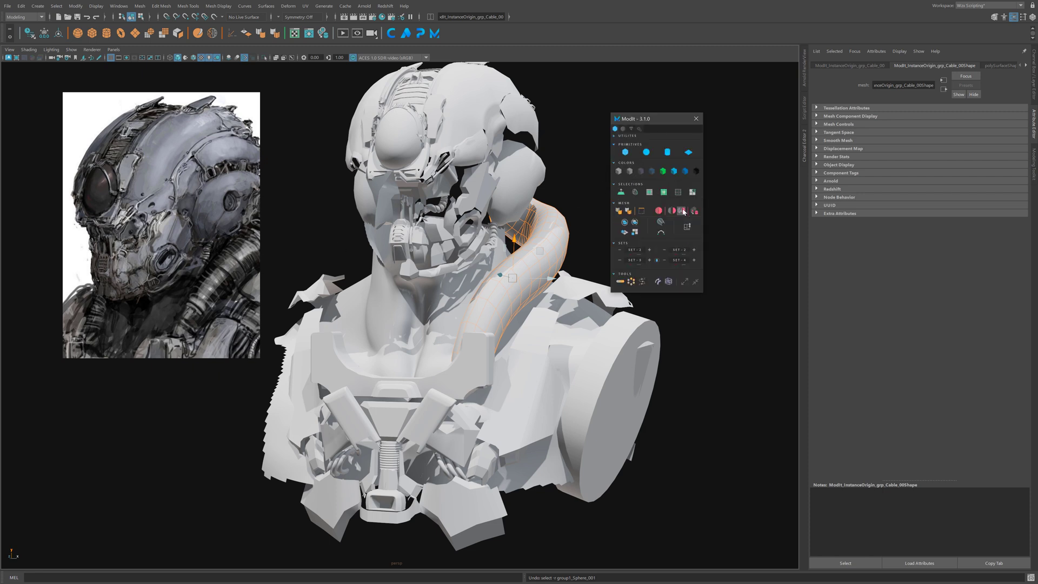
click(675, 211)
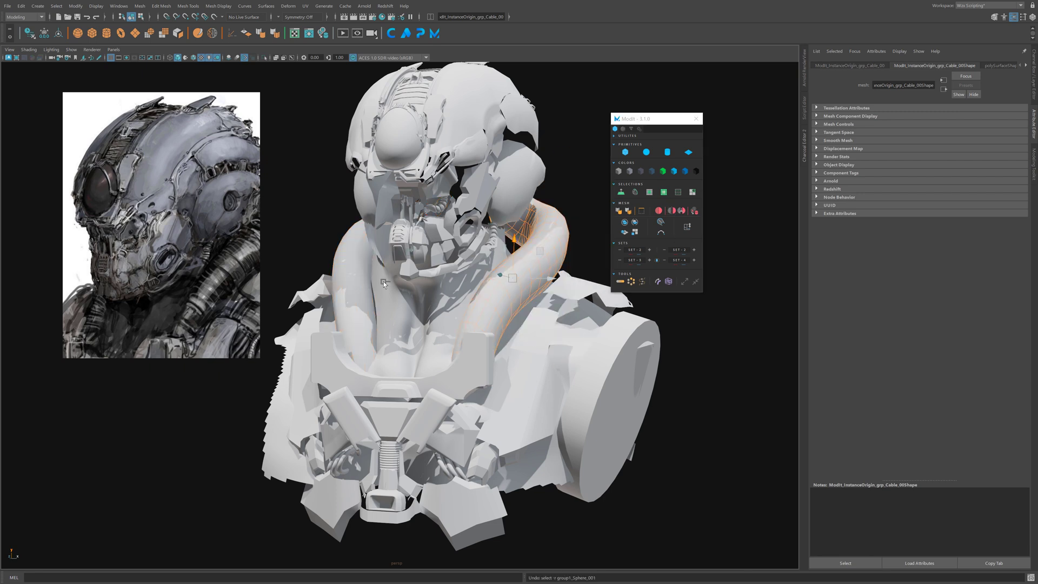
key(ctrl+z)
alt+right_drag(346, 280, 319, 280)
alt+drag(433, 265, 529, 255)
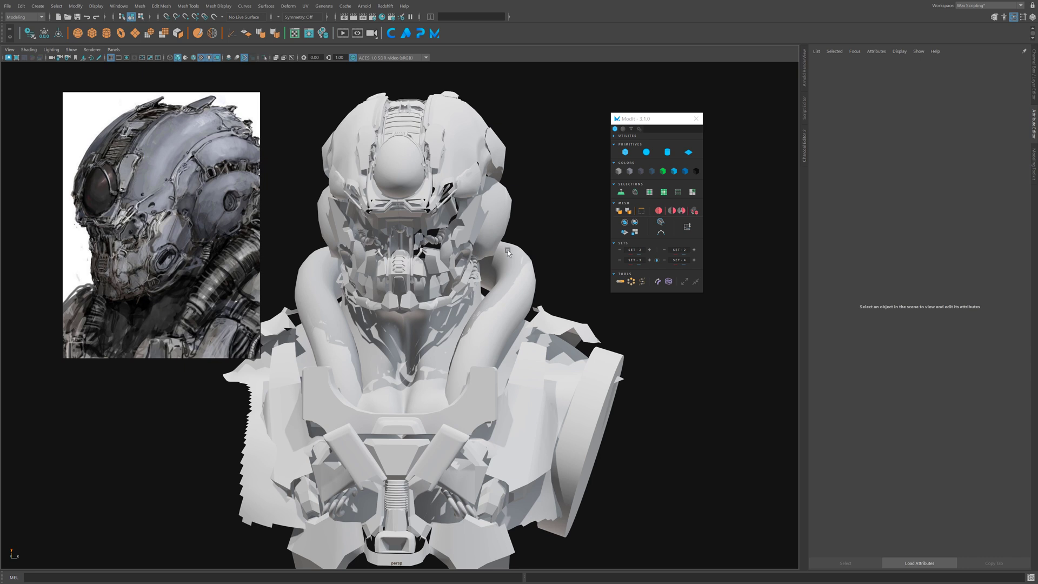
alt+drag(502, 292, 507, 357)
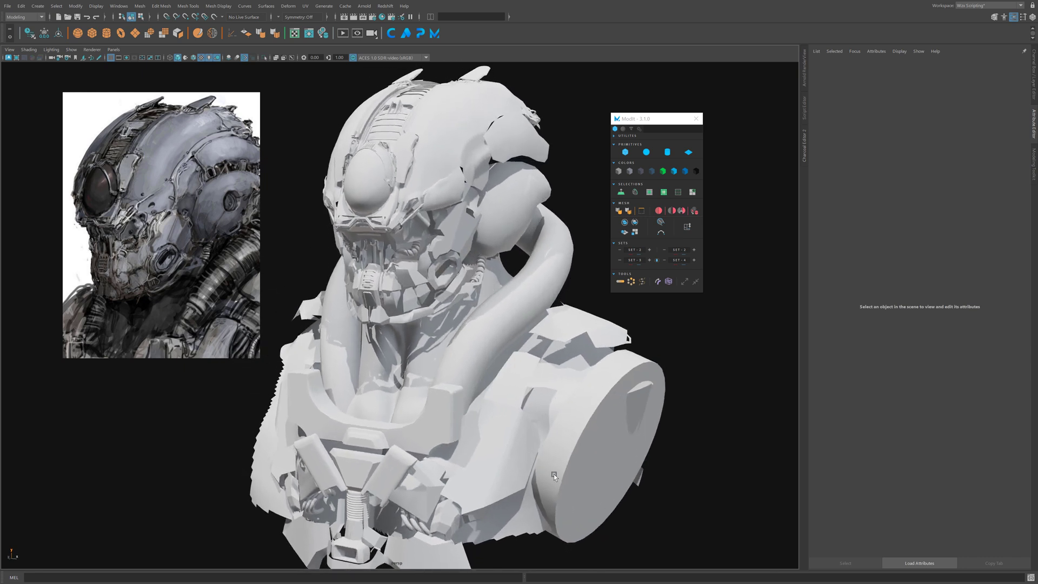